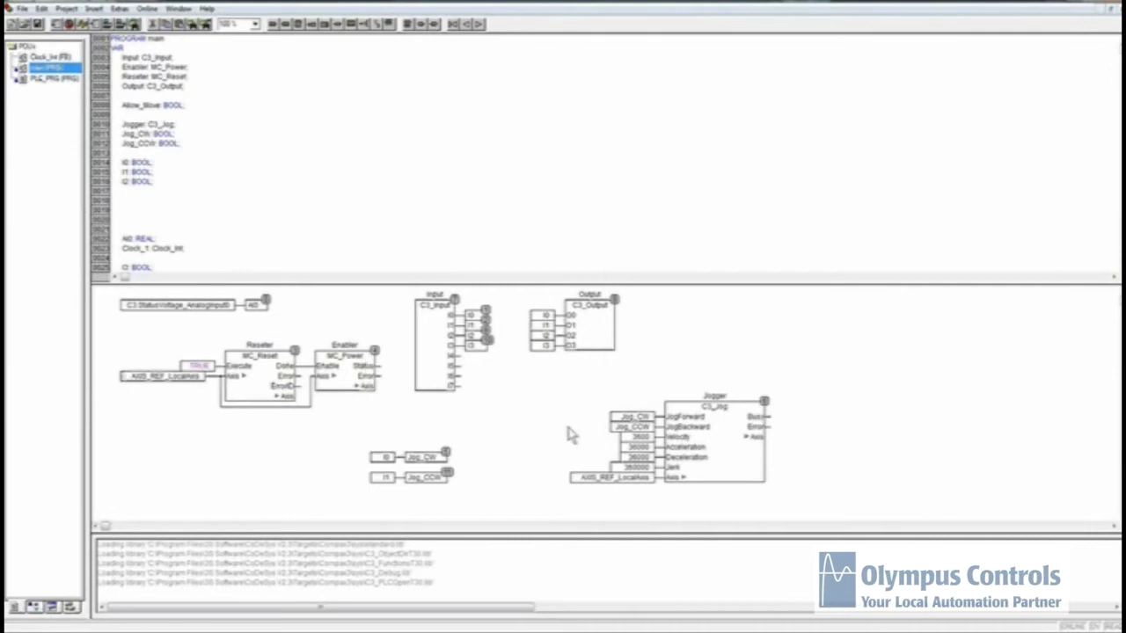
- Connect the Jogger's JogBackward input to the Jog_CCW variable
{"action": "left_click", "coordinate": [632, 427]}
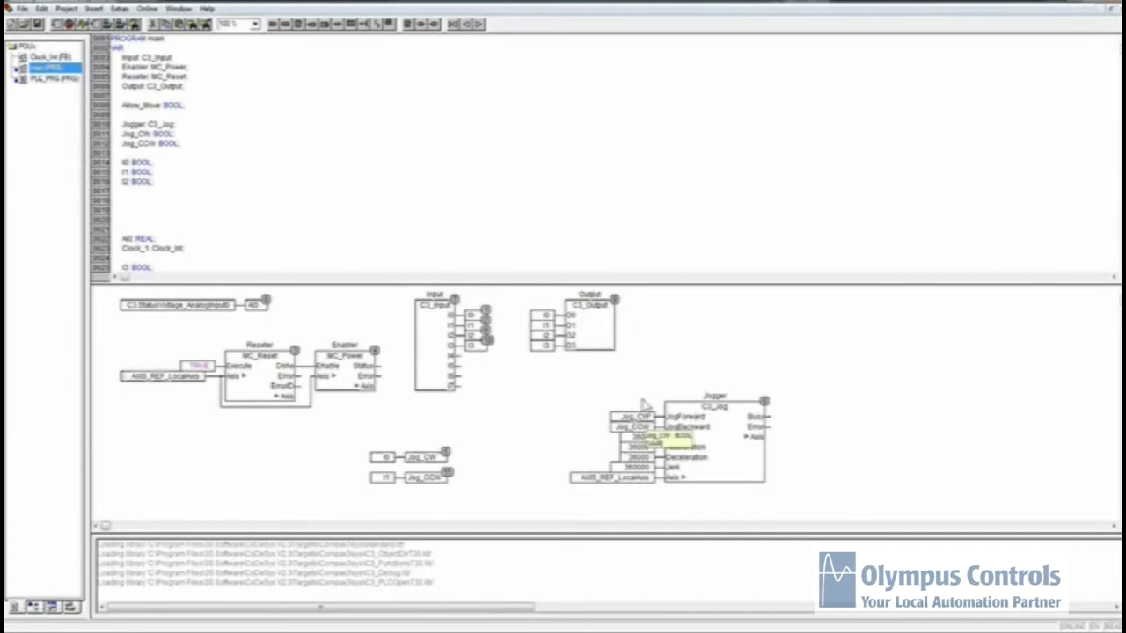
{"action": "left_click", "coordinate": [840, 345]}
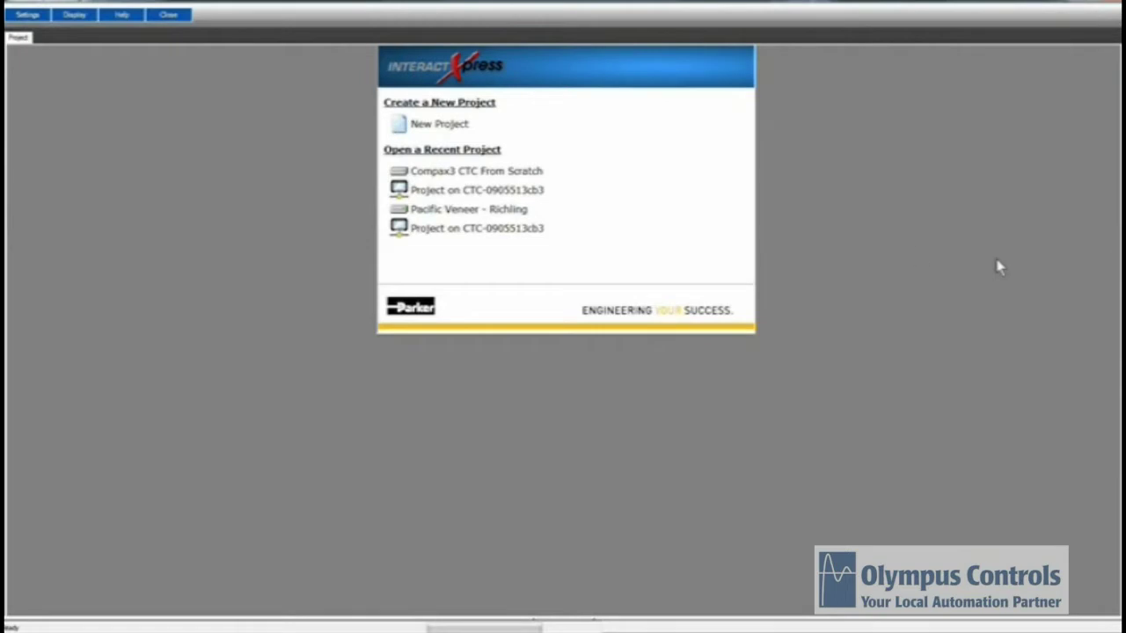
- Start a new InteractX project and name it Demonstration
{"action": "left_click", "coordinate": [434, 130]}
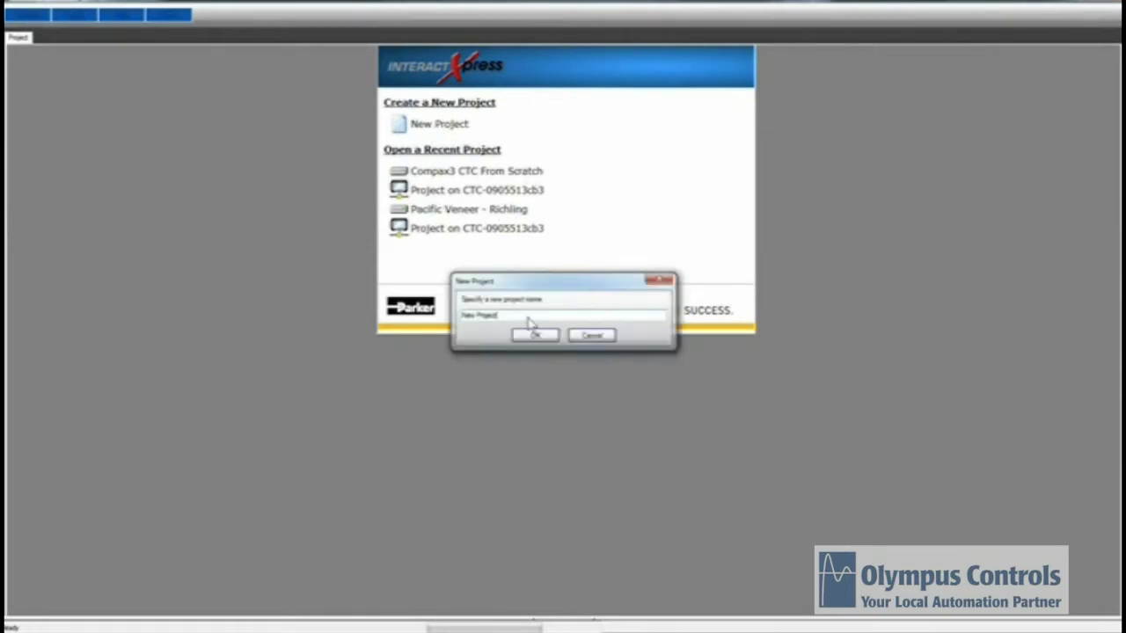
{"action": "left_click_drag", "start_coordinate": [527, 317], "coordinate": [437, 322]}
{"action": "type", "text": "Camonstration"}
{"action": "key", "text": "Return"}
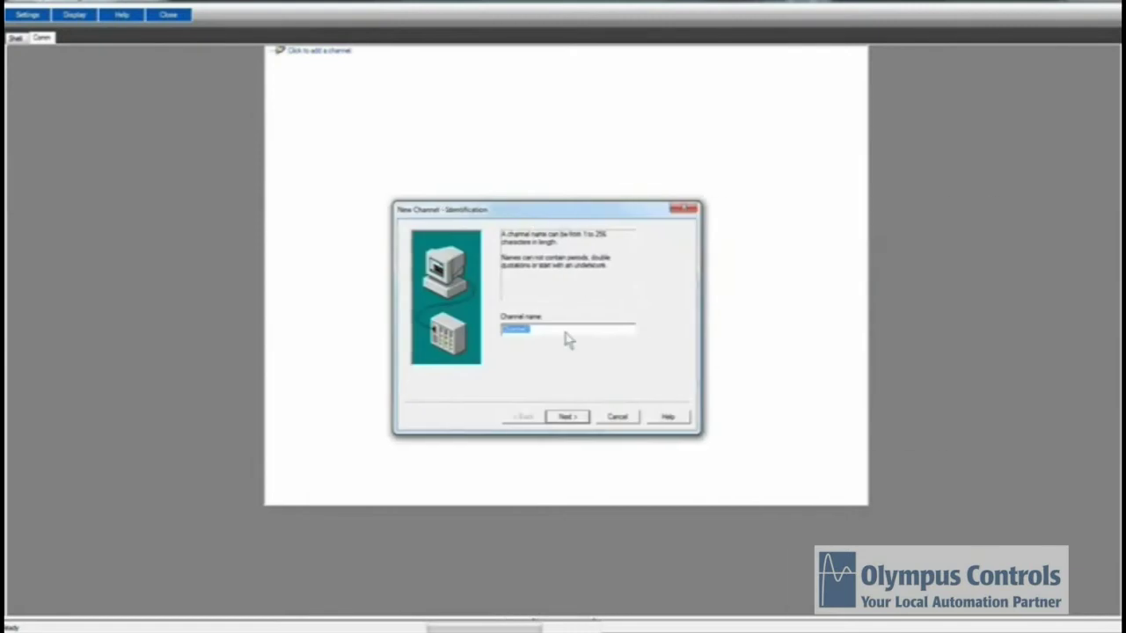
- Name the new channel C3 and select the Compax 3 Serial device driver
{"action": "type", "text": "S"}
{"action": "left_click", "coordinate": [571, 417]}
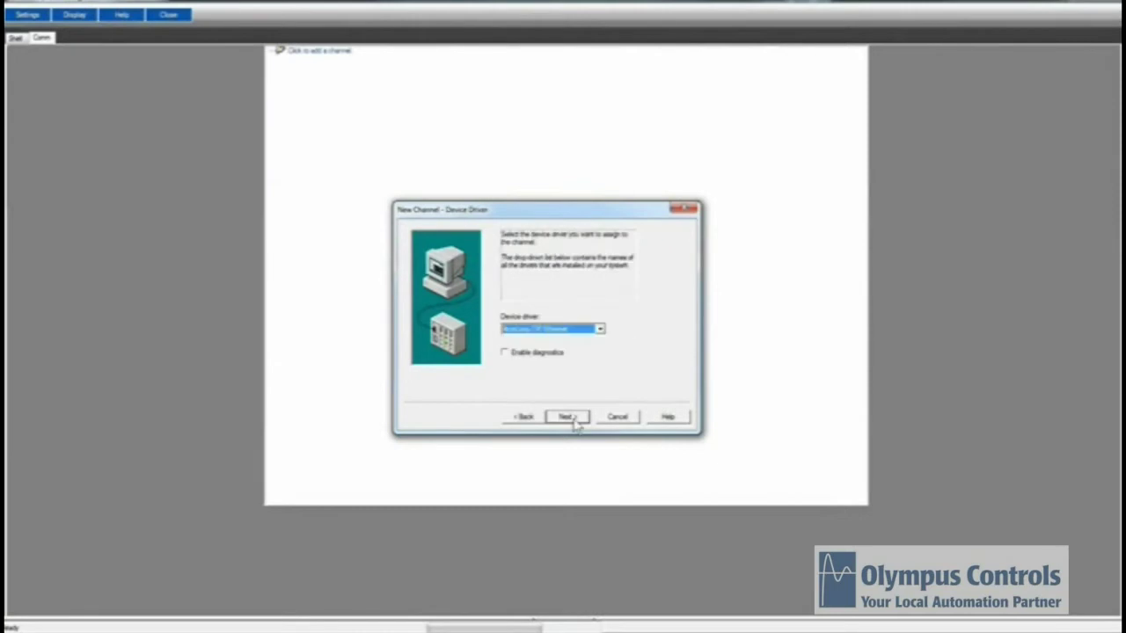
{"action": "left_click", "coordinate": [599, 329]}
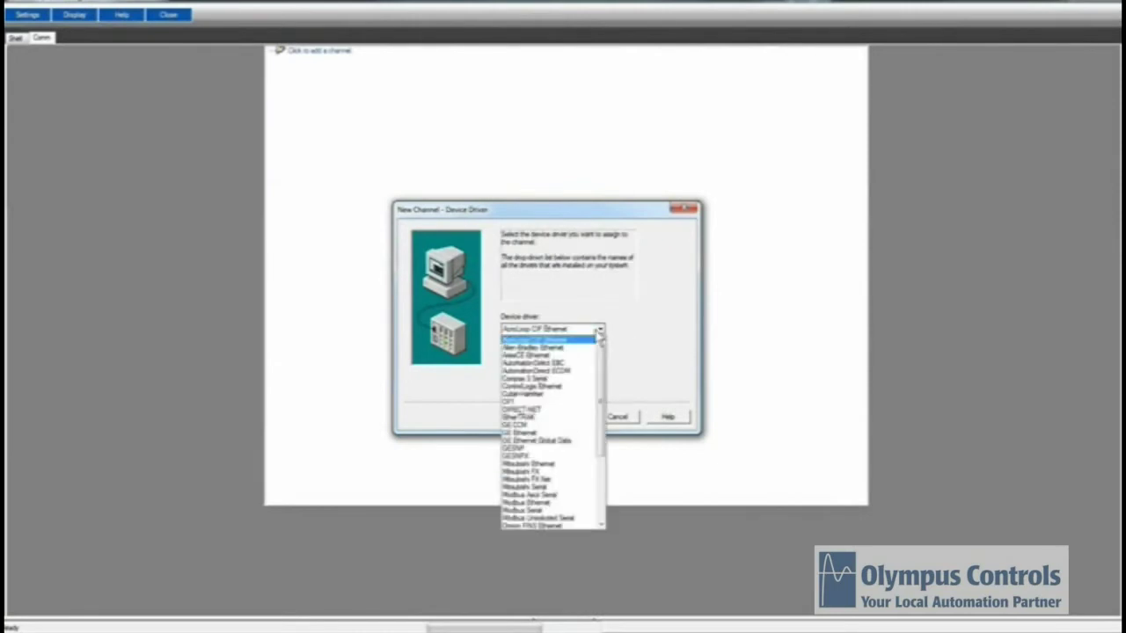
{"action": "left_click", "coordinate": [556, 379]}
{"action": "left_click", "coordinate": [556, 380]}
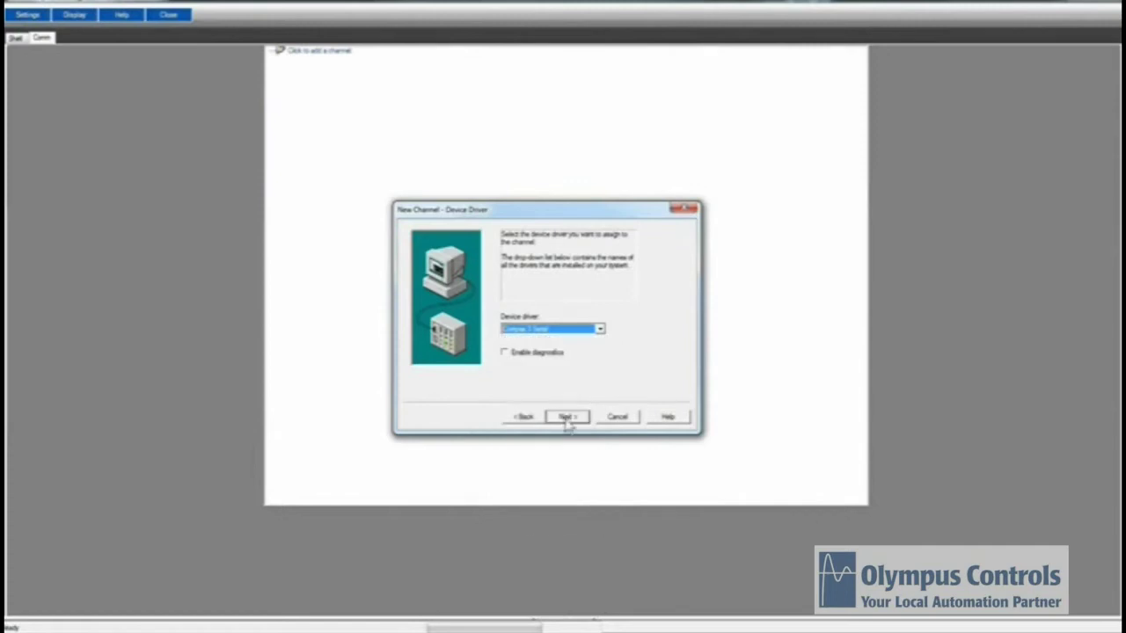
- Accept COM 1 at 115200 baud, 8 data bits, no parity, and default write optimizations
{"action": "left_click", "coordinate": [568, 420]}
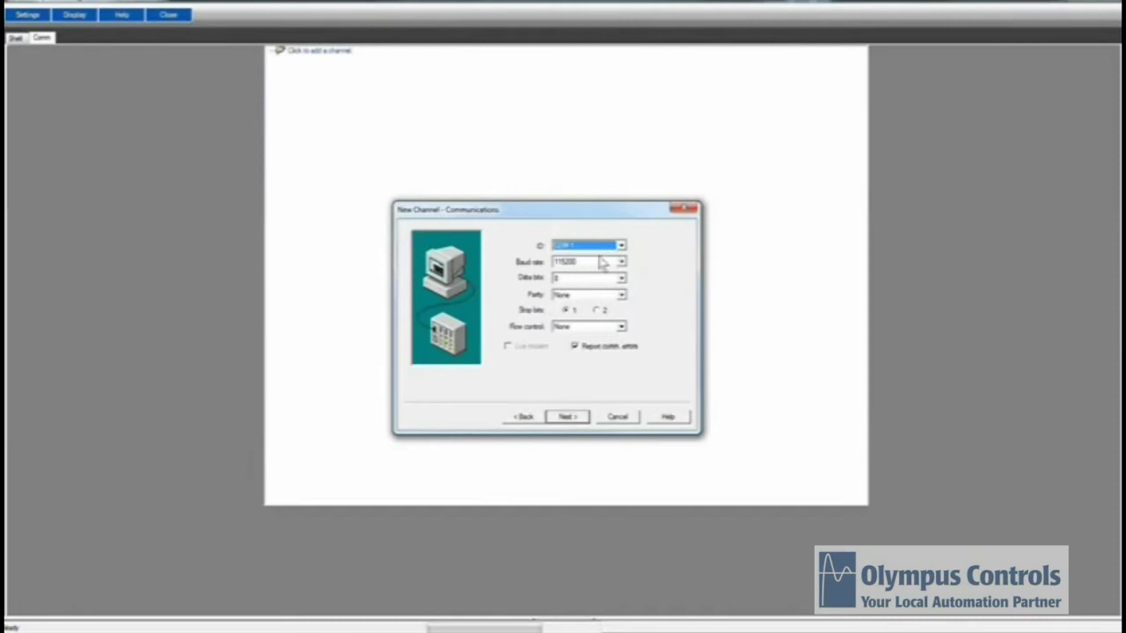
{"action": "left_click", "coordinate": [568, 417]}
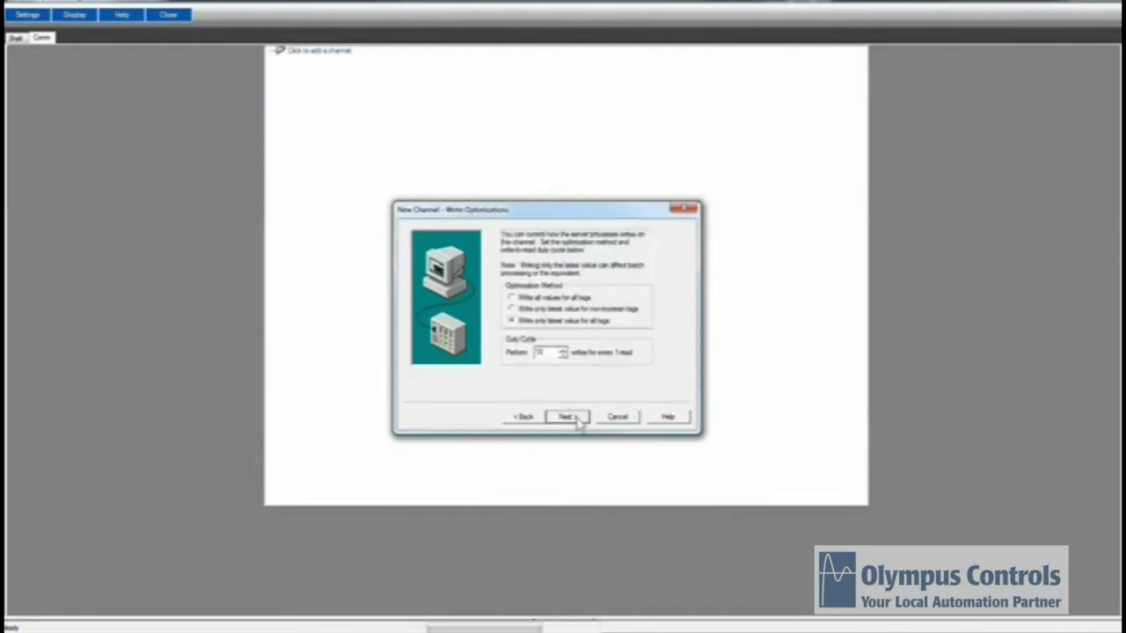
{"action": "left_click", "coordinate": [567, 417]}
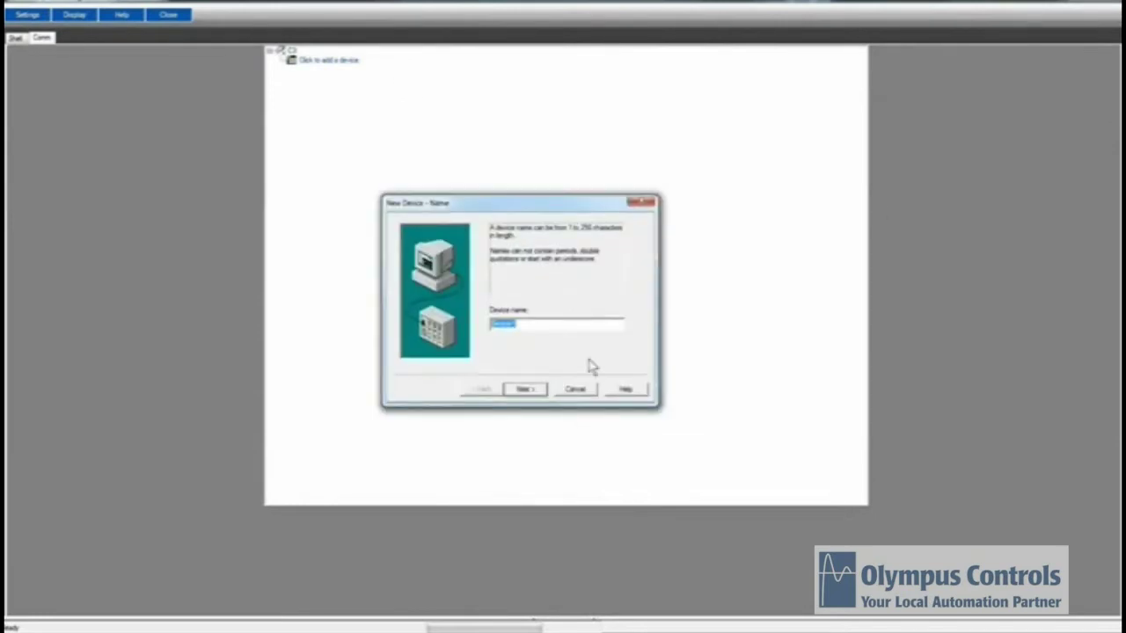
- Name the new device C and choose the RS-232 device model
{"action": "type", "text": "F"}
{"action": "left_click", "coordinate": [526, 390]}
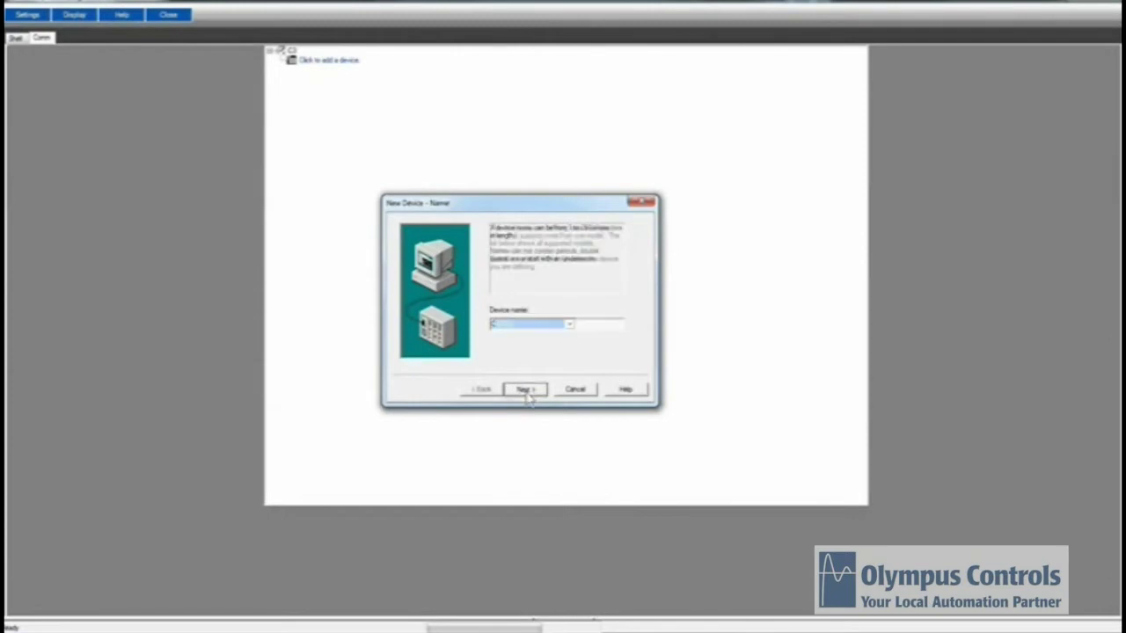
{"action": "left_click", "coordinate": [569, 323]}
{"action": "left_click", "coordinate": [559, 334]}
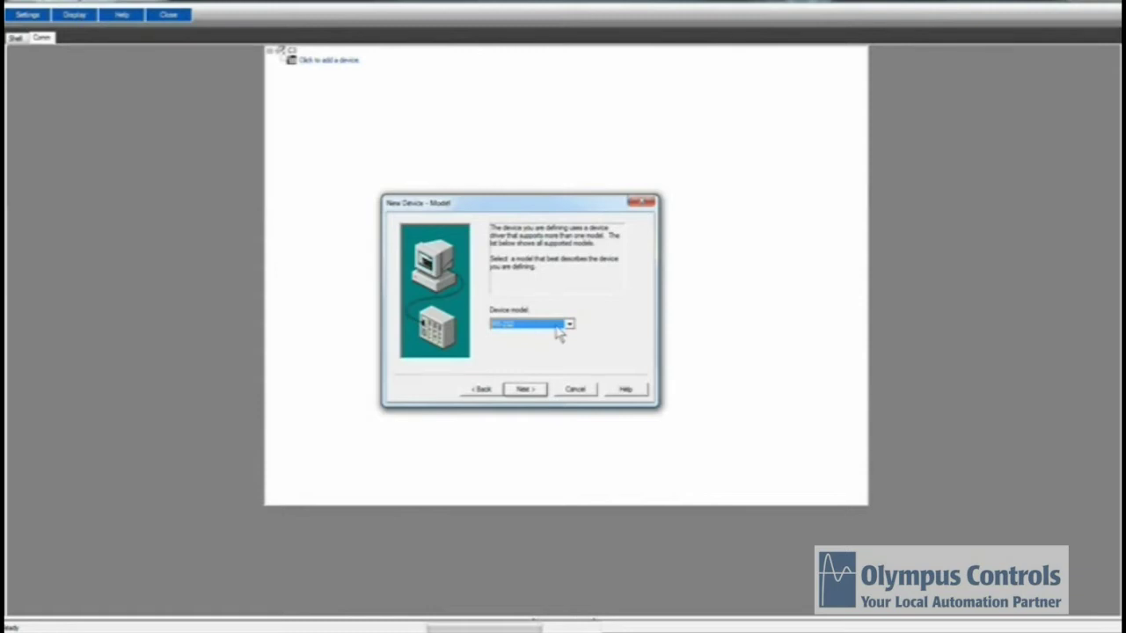
{"action": "left_click", "coordinate": [556, 327]}
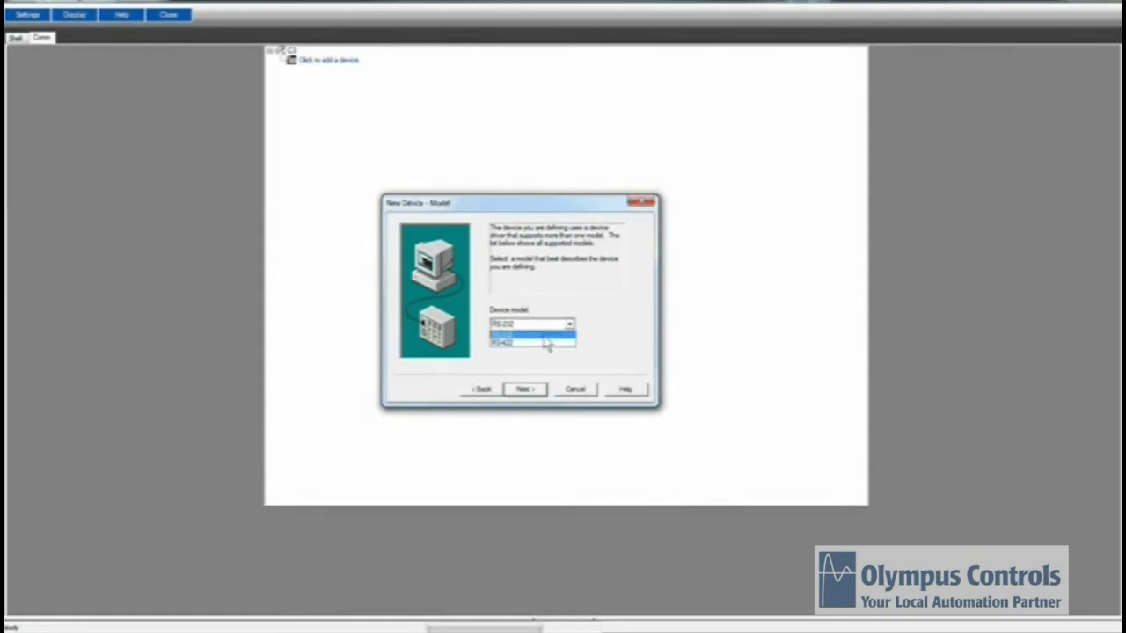
{"action": "left_click", "coordinate": [536, 343]}
{"action": "left_click", "coordinate": [540, 327]}
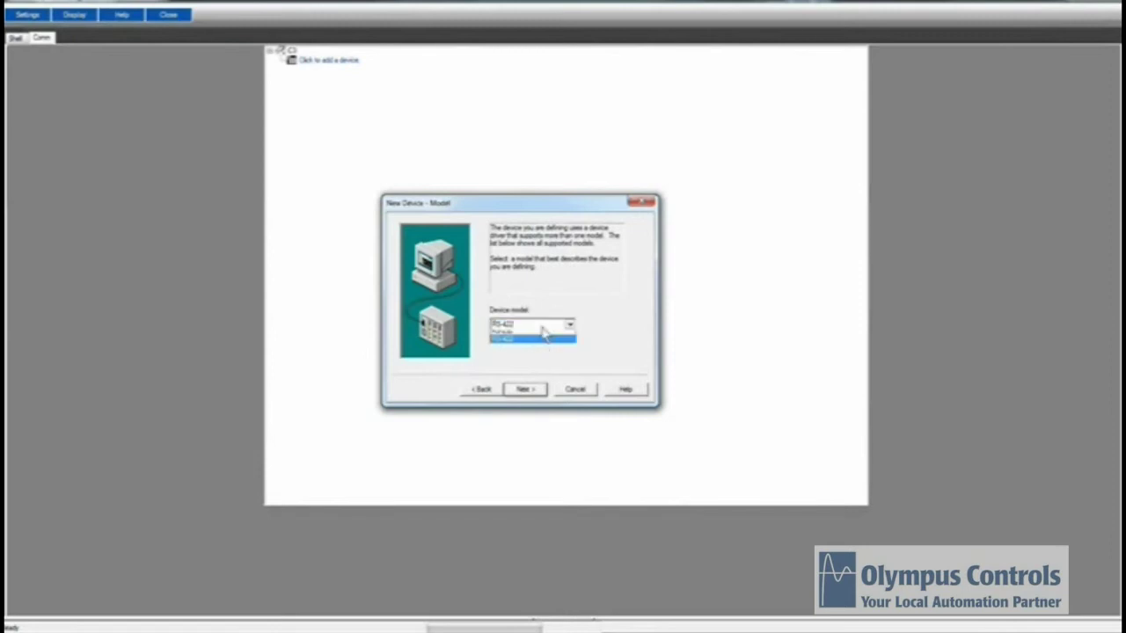
{"action": "left_click", "coordinate": [536, 342]}
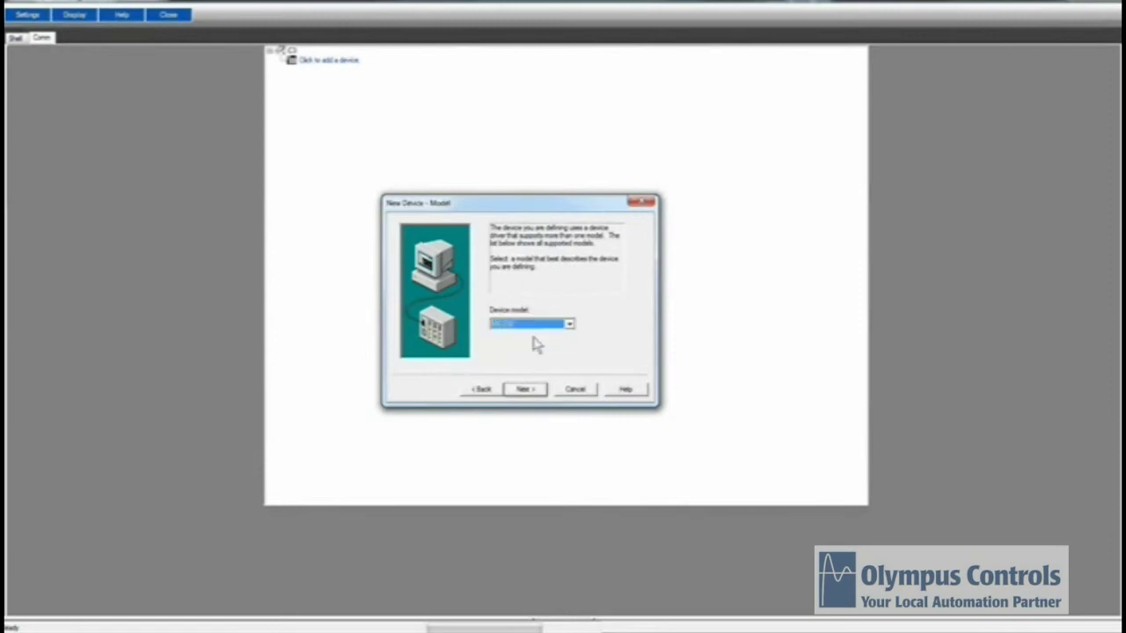
- Accept default timing and auto-demotion settings and finish adding device C to channel C3
{"action": "left_click", "coordinate": [525, 390]}
{"action": "left_click", "coordinate": [526, 390]}
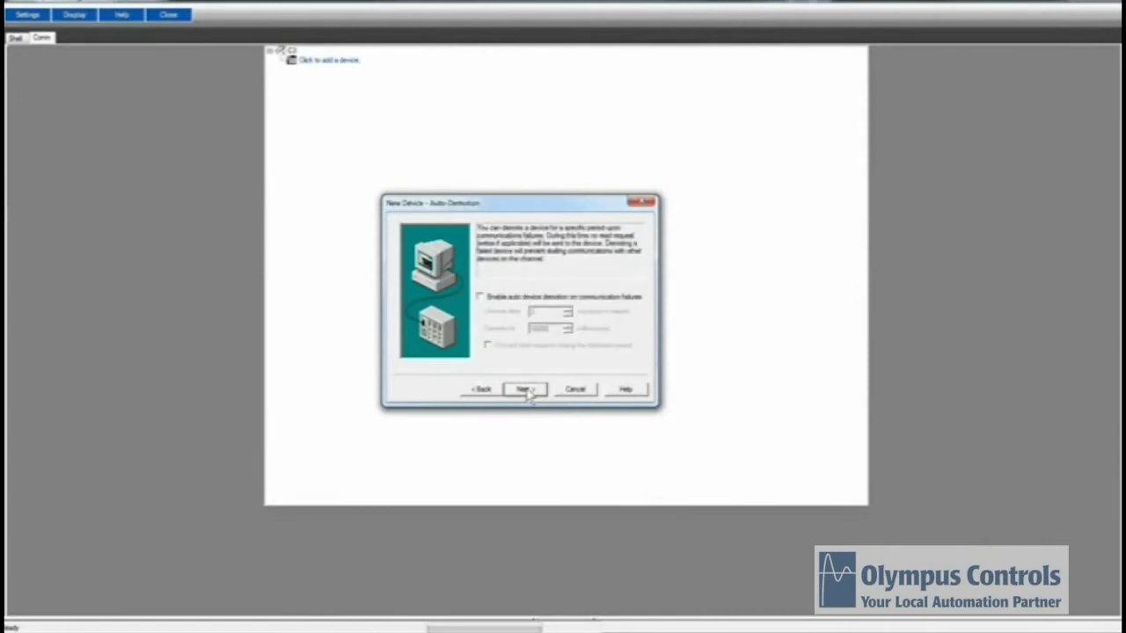
{"action": "left_click", "coordinate": [525, 389]}
{"action": "left_click", "coordinate": [525, 389]}
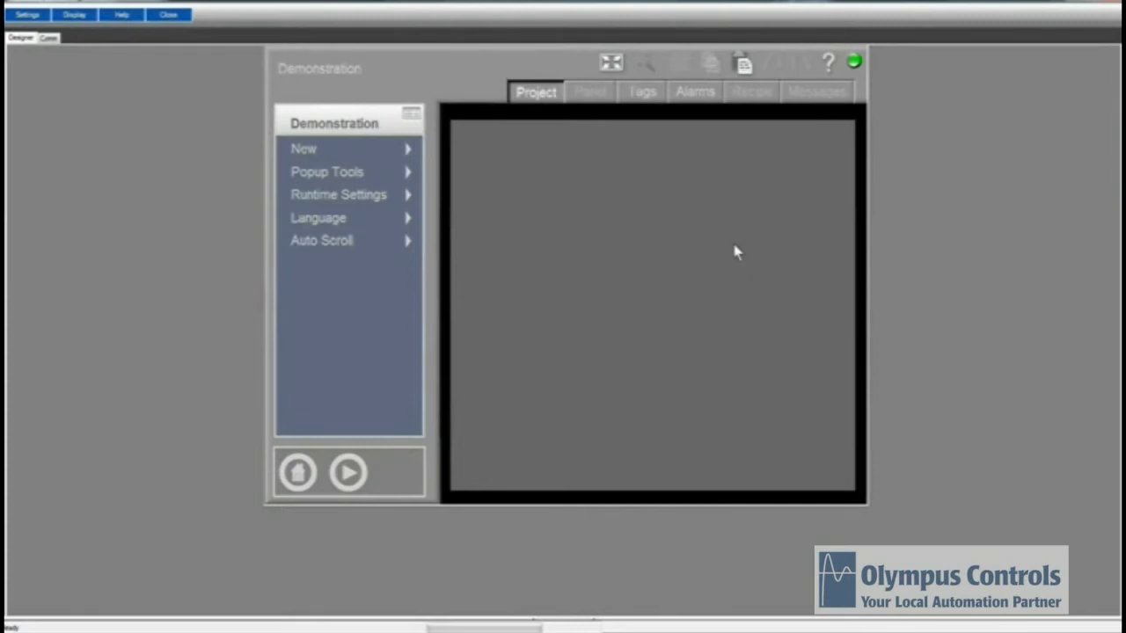
- Review the Demonstration project's system tag list, then return to the Project page's New options
{"action": "left_click", "coordinate": [643, 98]}
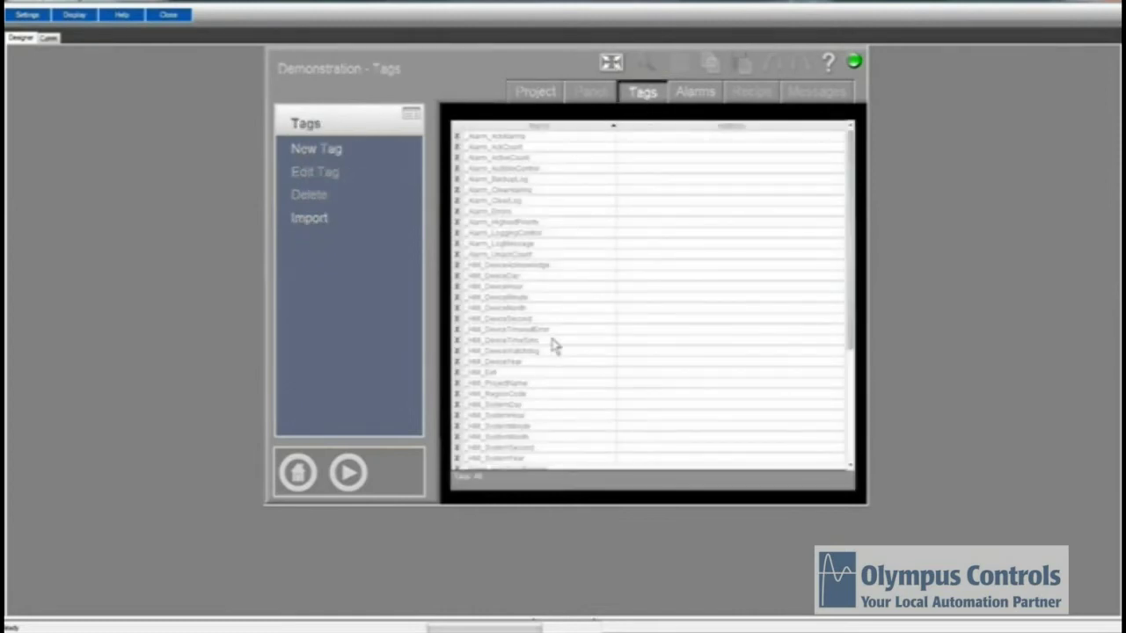
{"action": "mouse_move", "coordinate": [850, 201]}
{"action": "left_mouse_down"}
{"action": "mouse_move", "coordinate": [854, 344]}
{"action": "mouse_move", "coordinate": [858, 200]}
{"action": "left_mouse_up"}
{"action": "left_click", "coordinate": [534, 94]}
{"action": "left_click", "coordinate": [334, 156]}
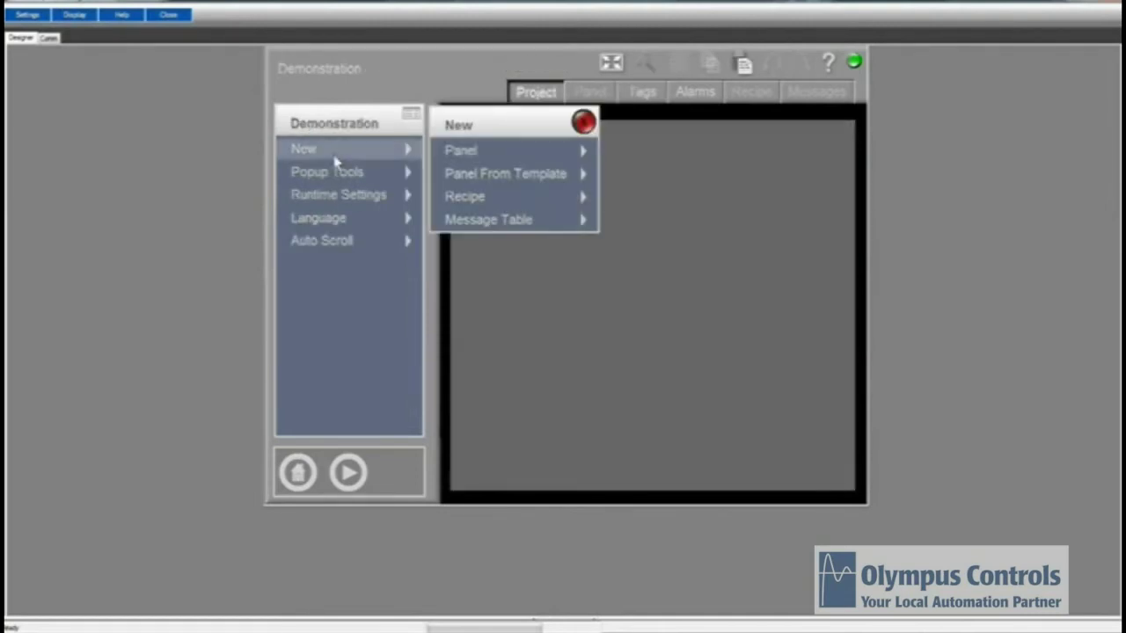
- Import the Motor_Control panel template and open it as the Motor Control Center screen
{"action": "left_click", "coordinate": [492, 179]}
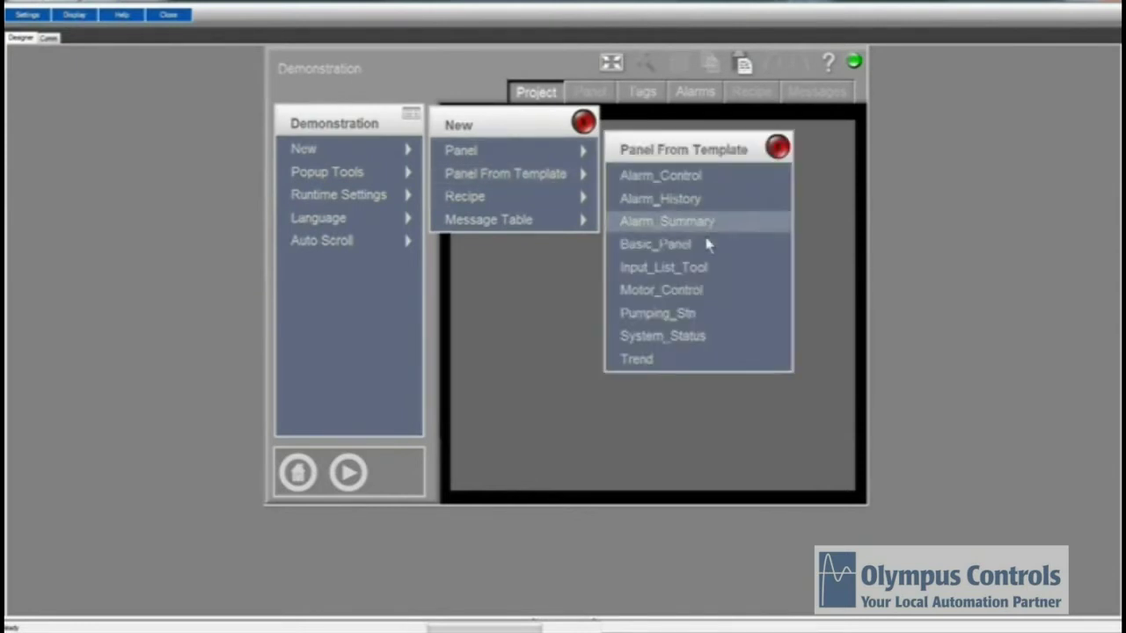
{"action": "left_click", "coordinate": [689, 298]}
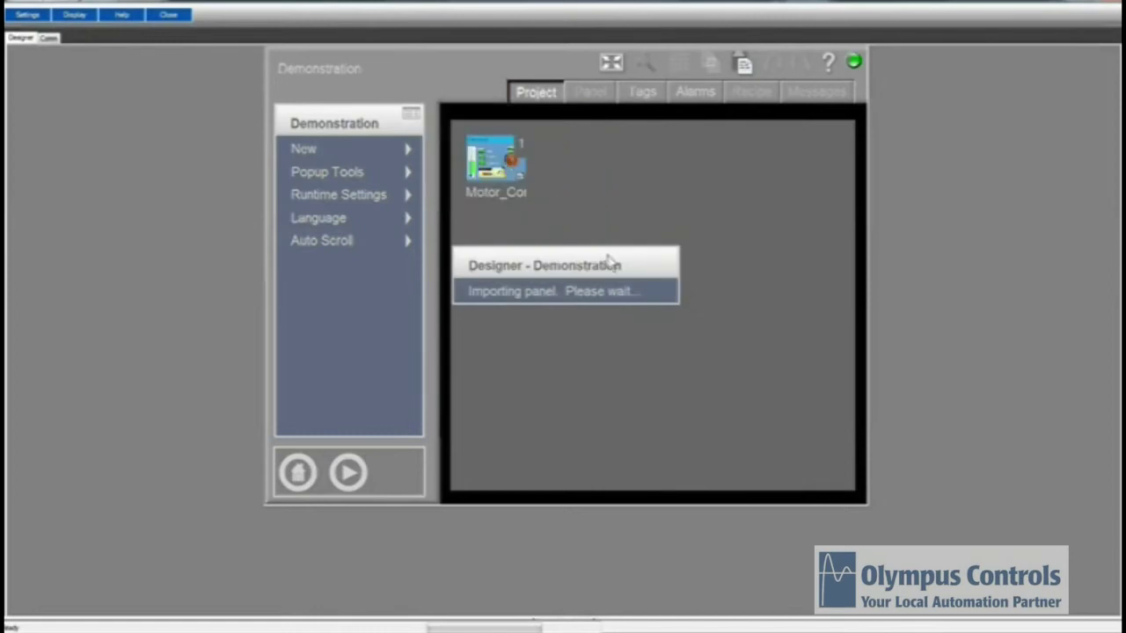
{"action": "double_click", "coordinate": [507, 172]}
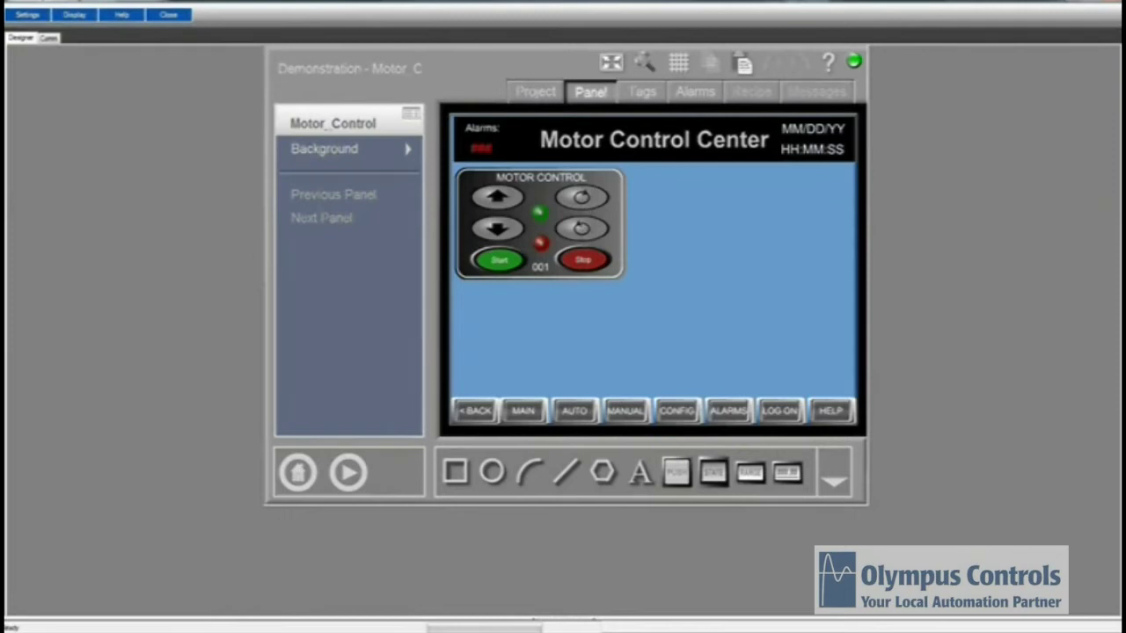
- Open the C3S T30 user-defined variable list grid in Compax3 ServoManager
{"action": "key", "text": "alt+Tab"}
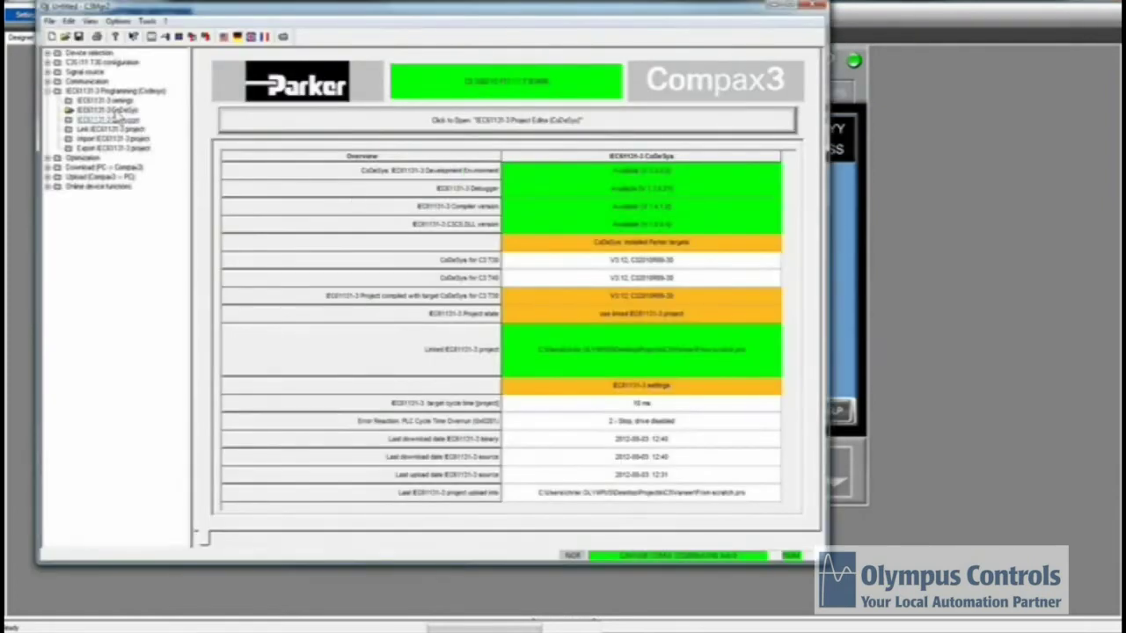
{"action": "left_click", "coordinate": [48, 63]}
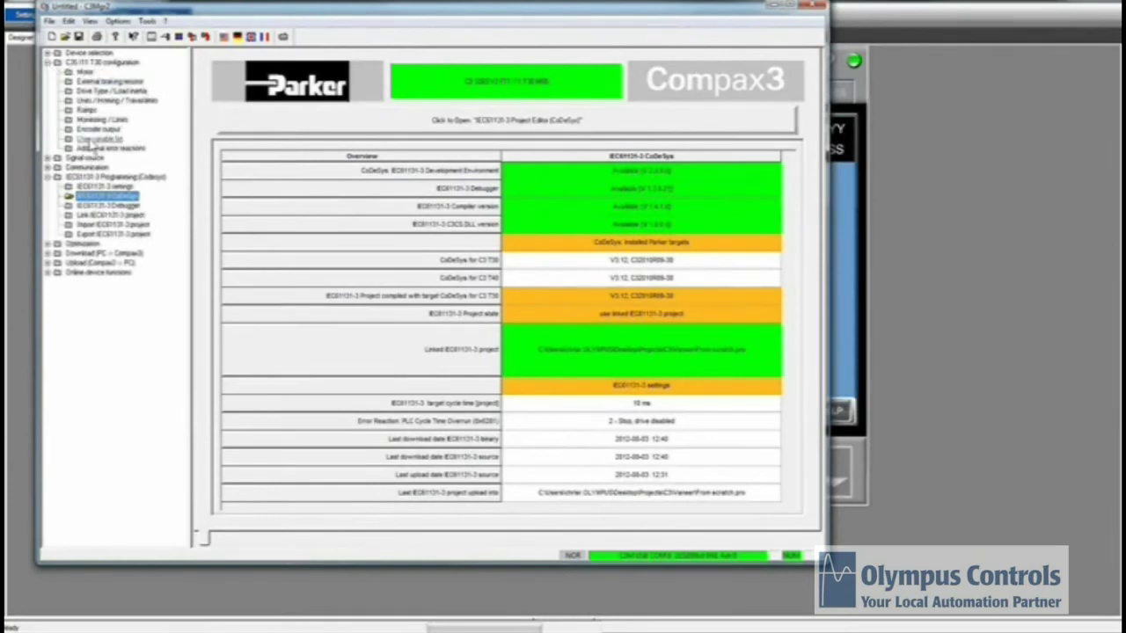
{"action": "left_click", "coordinate": [91, 140]}
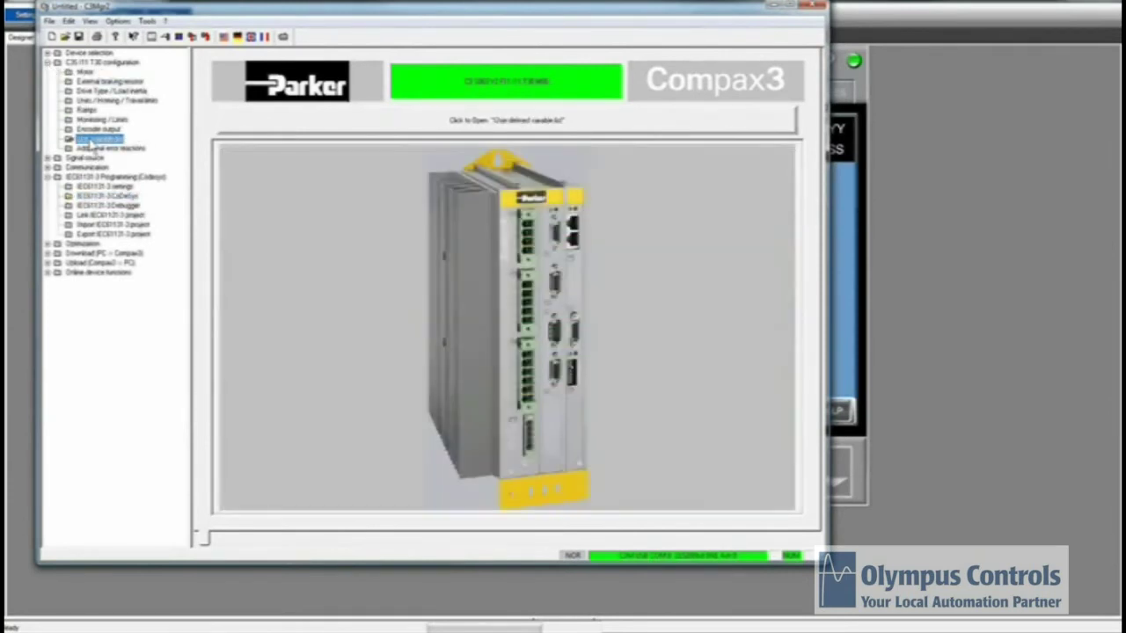
{"action": "left_click", "coordinate": [400, 119]}
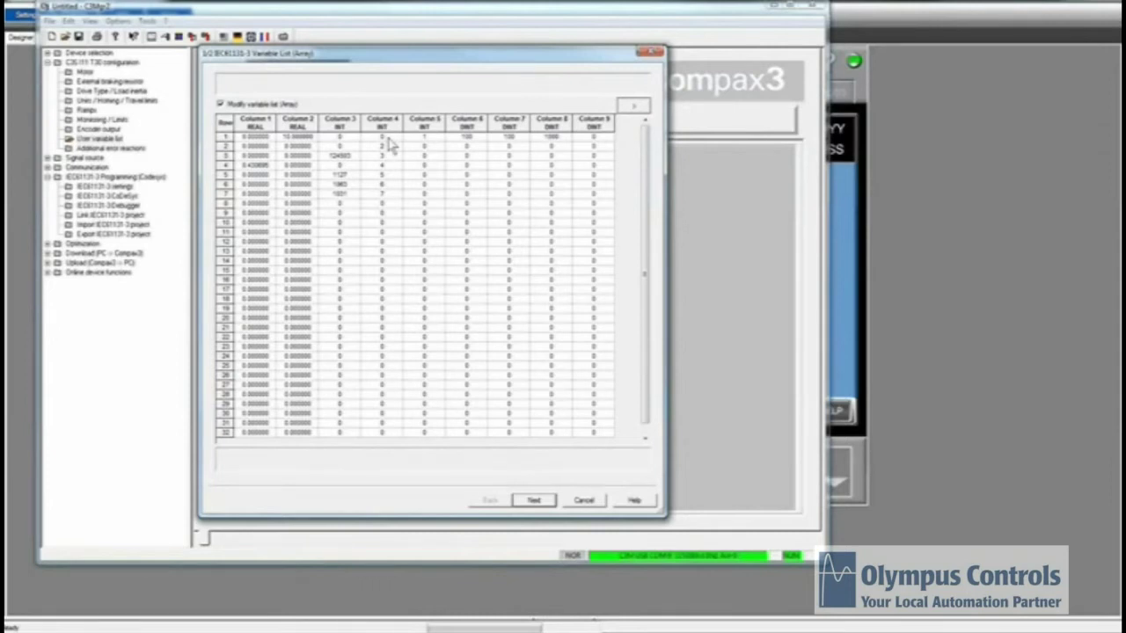
- Bring up the user guide's C3Array objects page and place it beside the Compax3 variable list
{"action": "left_click", "coordinate": [388, 138]}
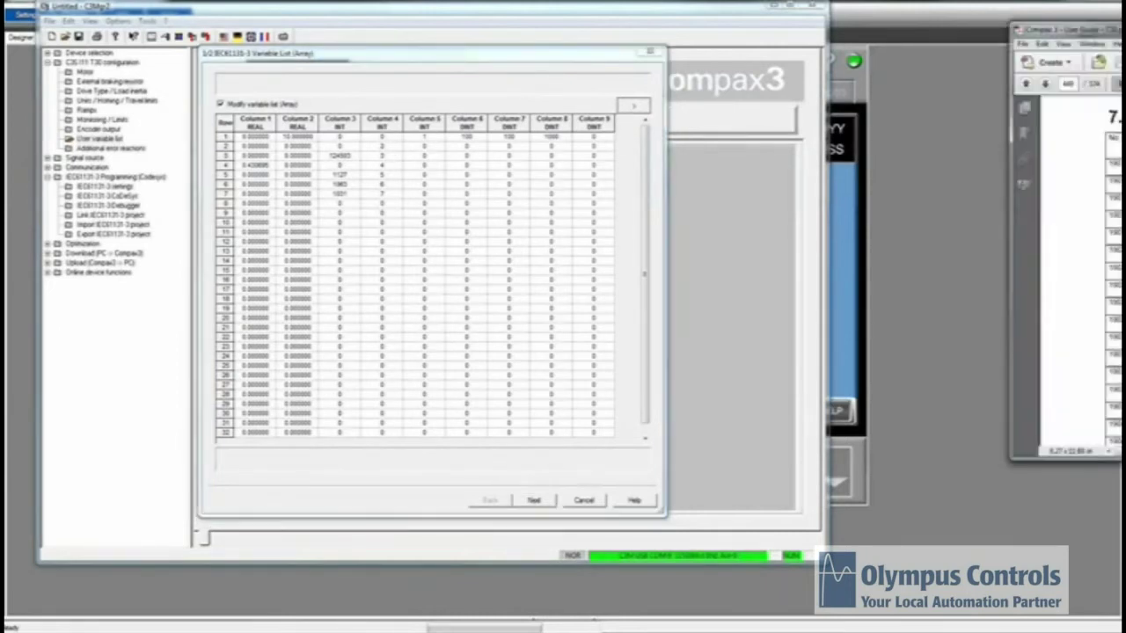
{"action": "left_click_drag", "start_coordinate": [1082, 50], "coordinate": [567, 50]}
{"action": "double_click", "coordinate": [568, 50]}
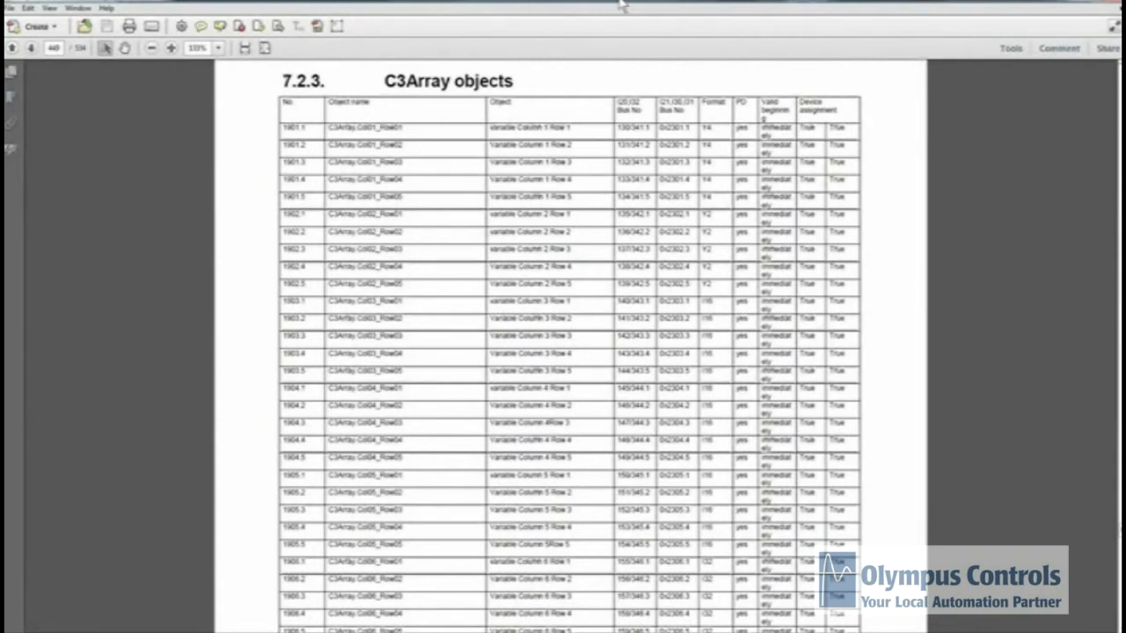
{"action": "left_click", "coordinate": [1062, 4]}
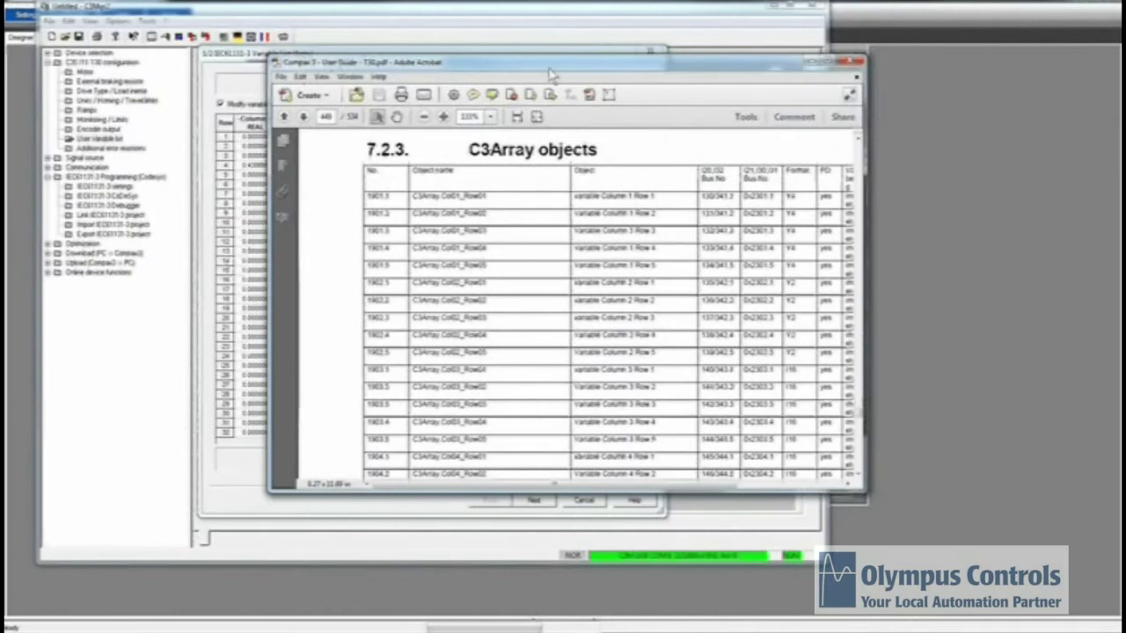
{"action": "left_click_drag", "start_coordinate": [581, 66], "coordinate": [825, 70]}
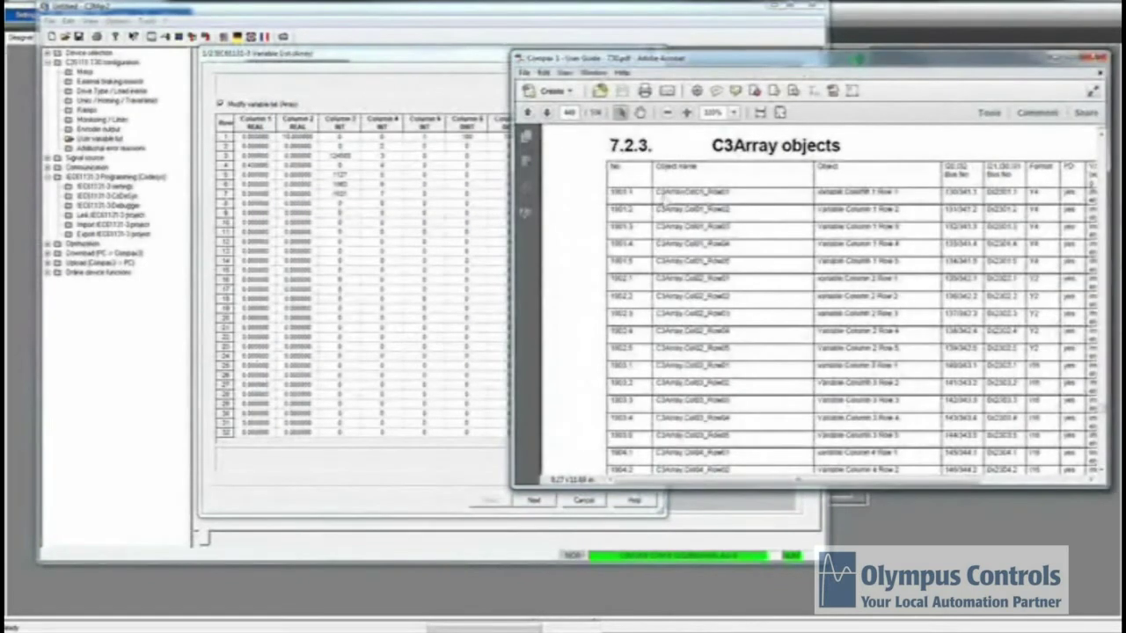
{"action": "left_click", "coordinate": [256, 141]}
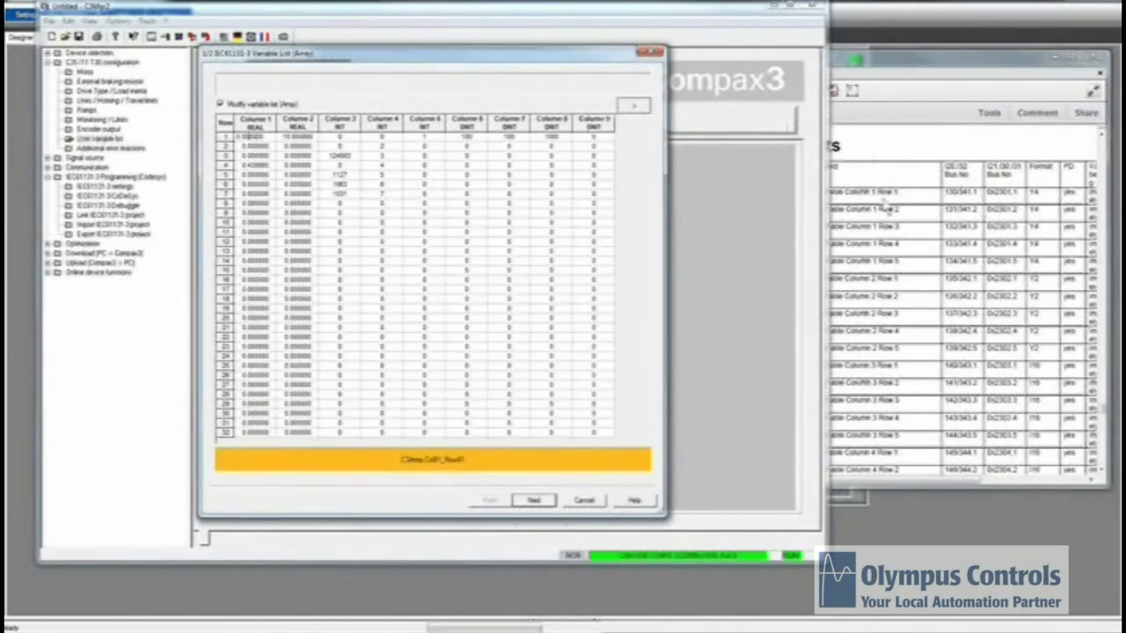
{"action": "left_click", "coordinate": [690, 196]}
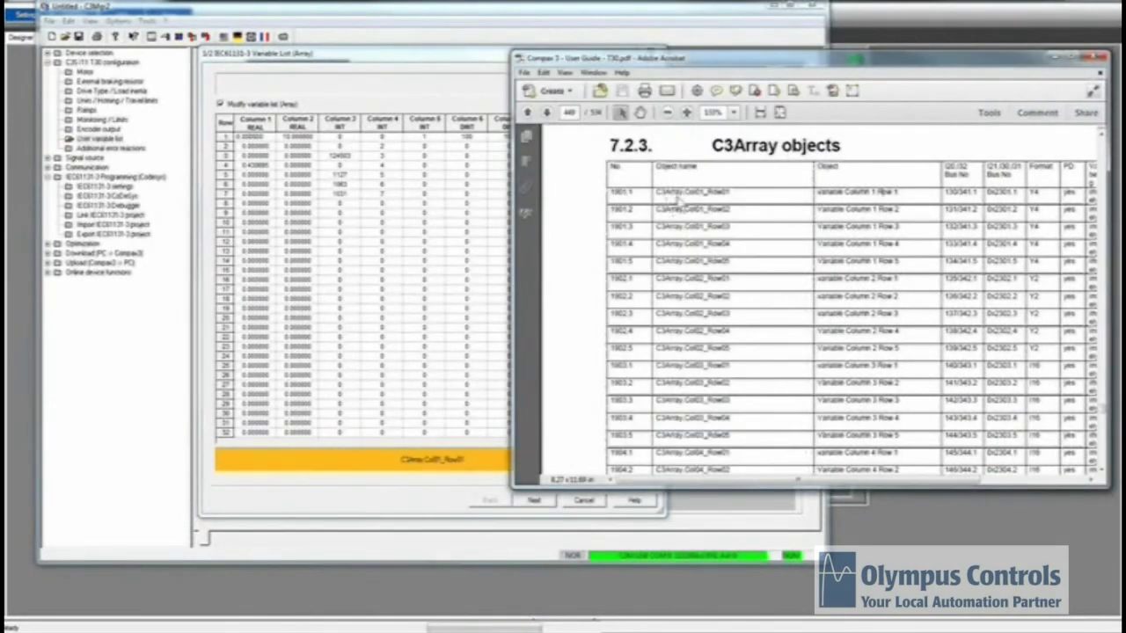
- Select C3Array.Col01_Row01 and object number 1901.1 in the C3Array objects table
{"action": "left_click_drag", "start_coordinate": [656, 194], "coordinate": [743, 205]}
{"action": "left_click_drag", "start_coordinate": [656, 194], "coordinate": [738, 204]}
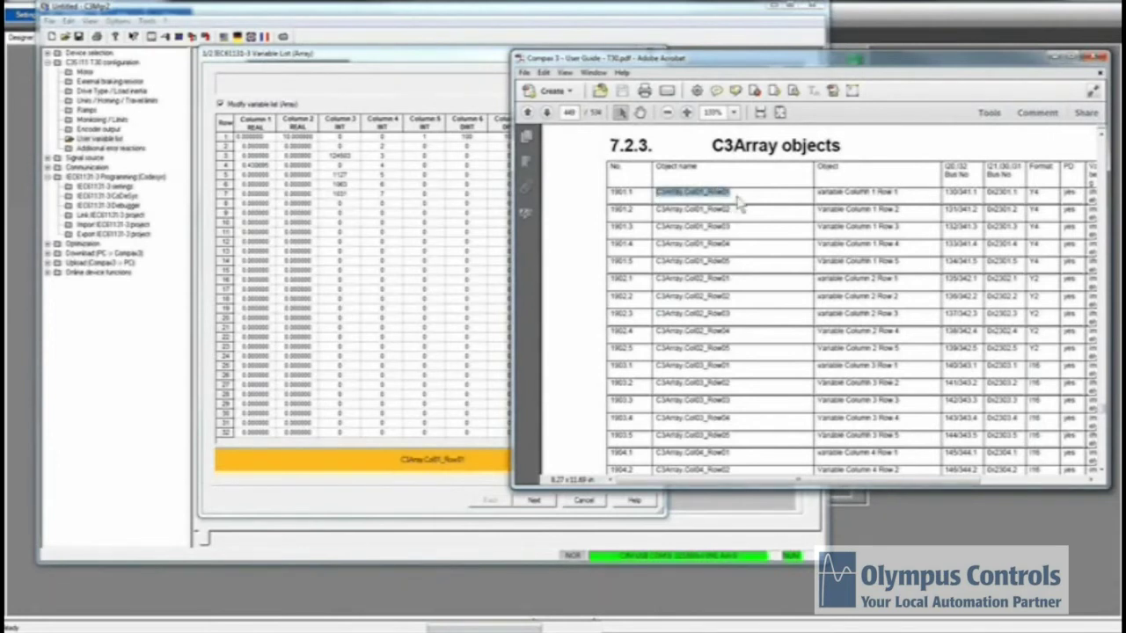
{"action": "left_click_drag", "start_coordinate": [610, 191], "coordinate": [640, 202]}
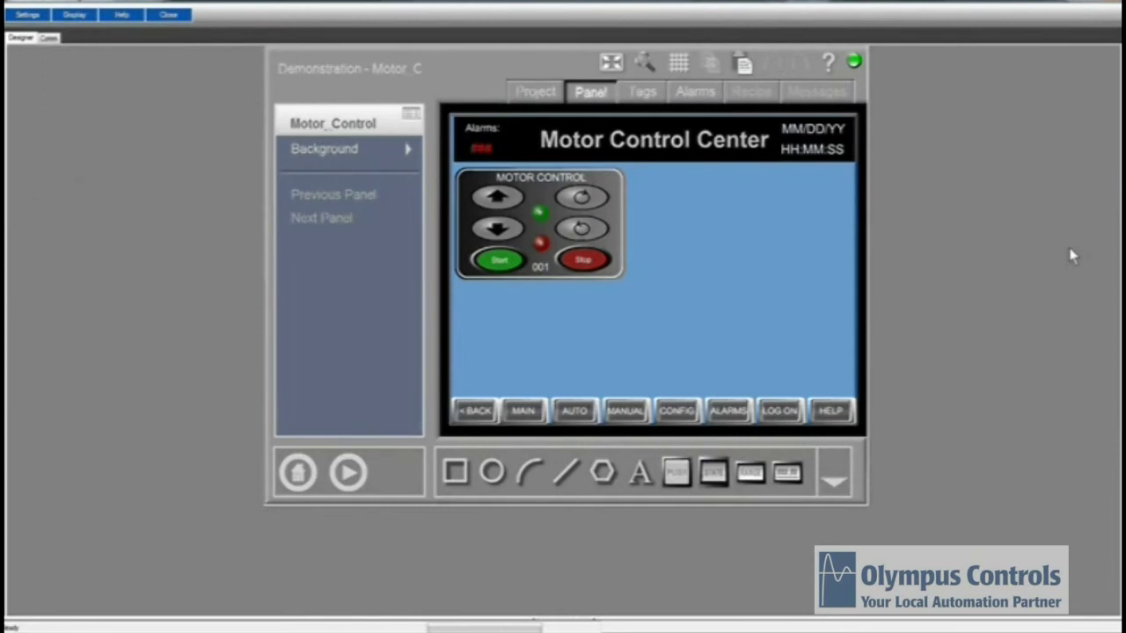
- Scroll the project's Tags list down to the Motor001 tags, briefly checking the Compax3 variable list
{"action": "left_click", "coordinate": [643, 93]}
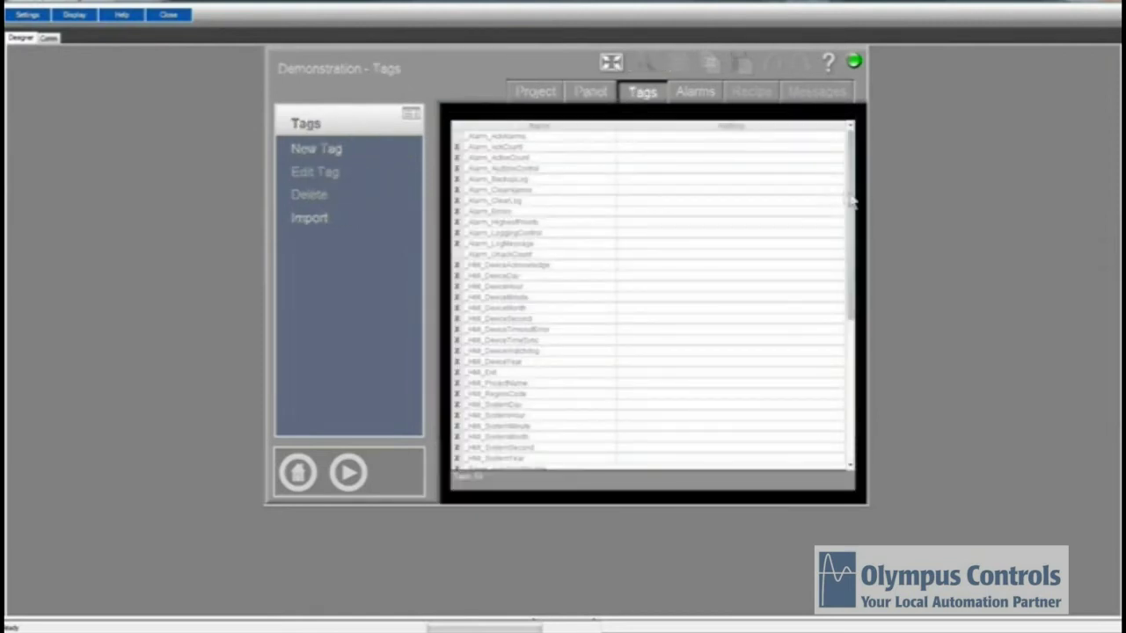
{"action": "left_click_drag", "start_coordinate": [852, 201], "coordinate": [870, 352]}
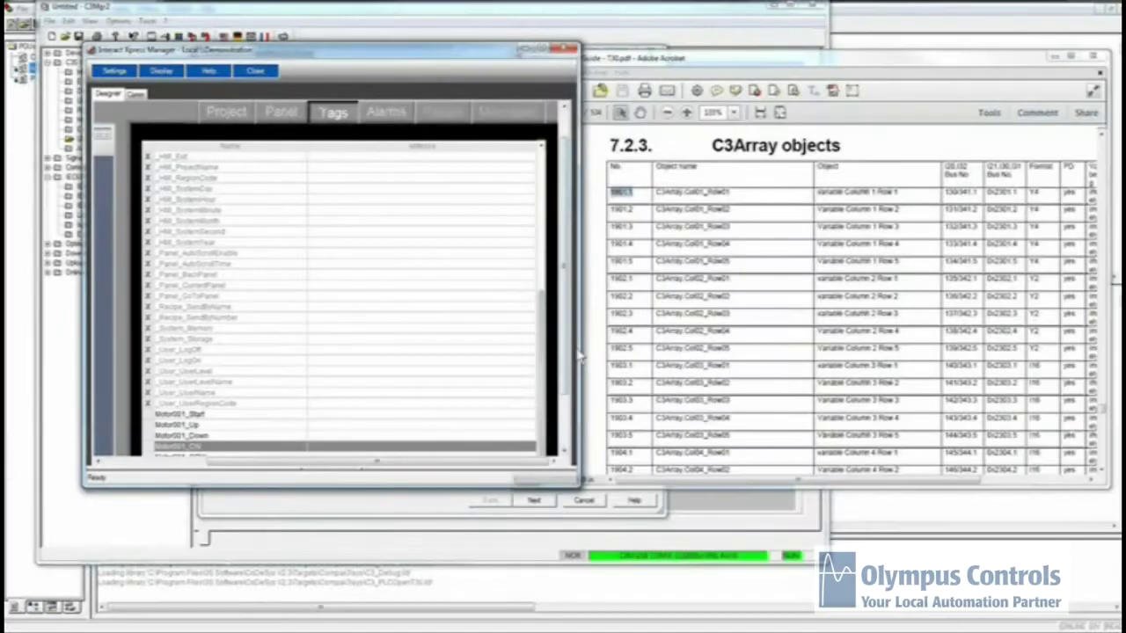
{"action": "scroll", "coordinate": [531, 406], "scroll_direction": "down", "scroll_amount": 1}
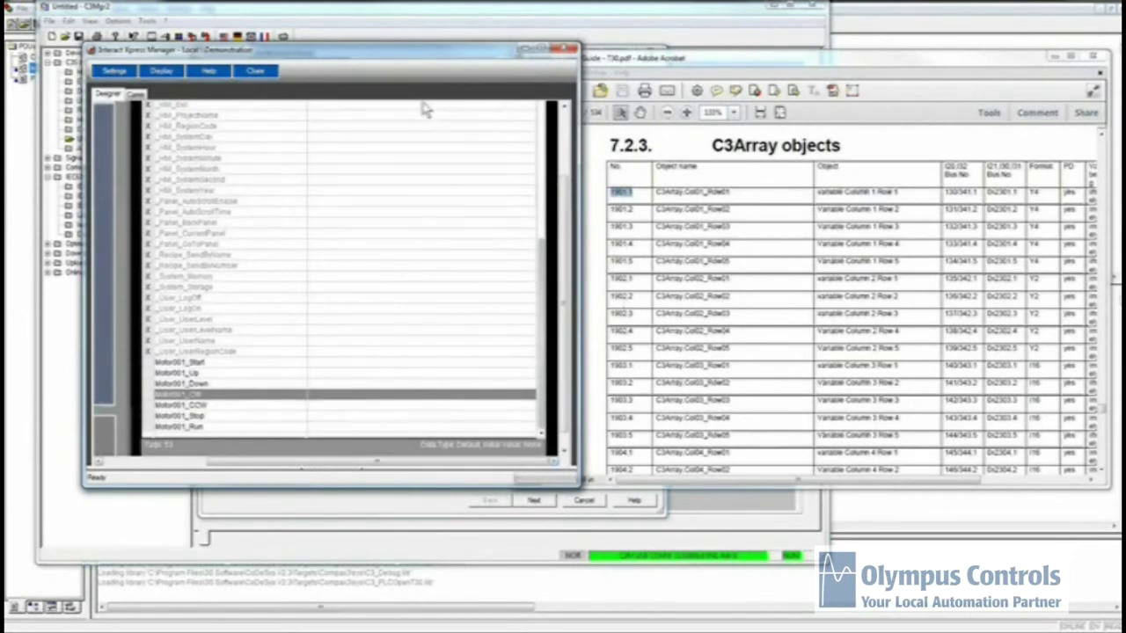
{"action": "left_click", "coordinate": [376, 10]}
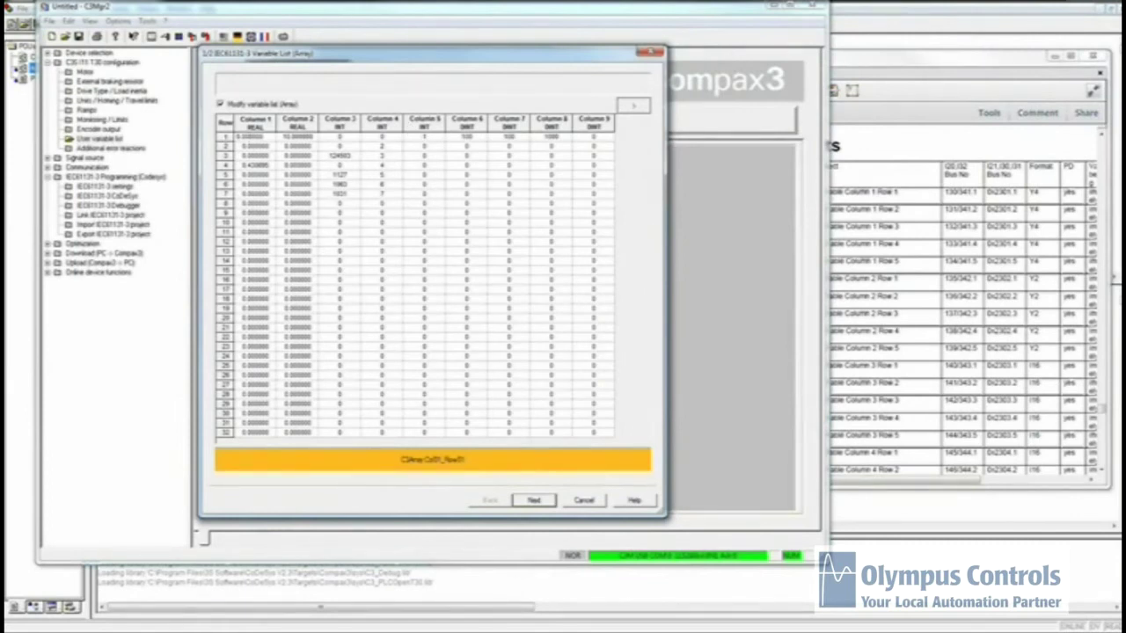
{"action": "key", "text": "alt+Tab"}
- Enter address C3.C.1904.1 for the Motor001_CW tag, checking the guide's C3Array table
{"action": "double_click", "coordinate": [322, 396]}
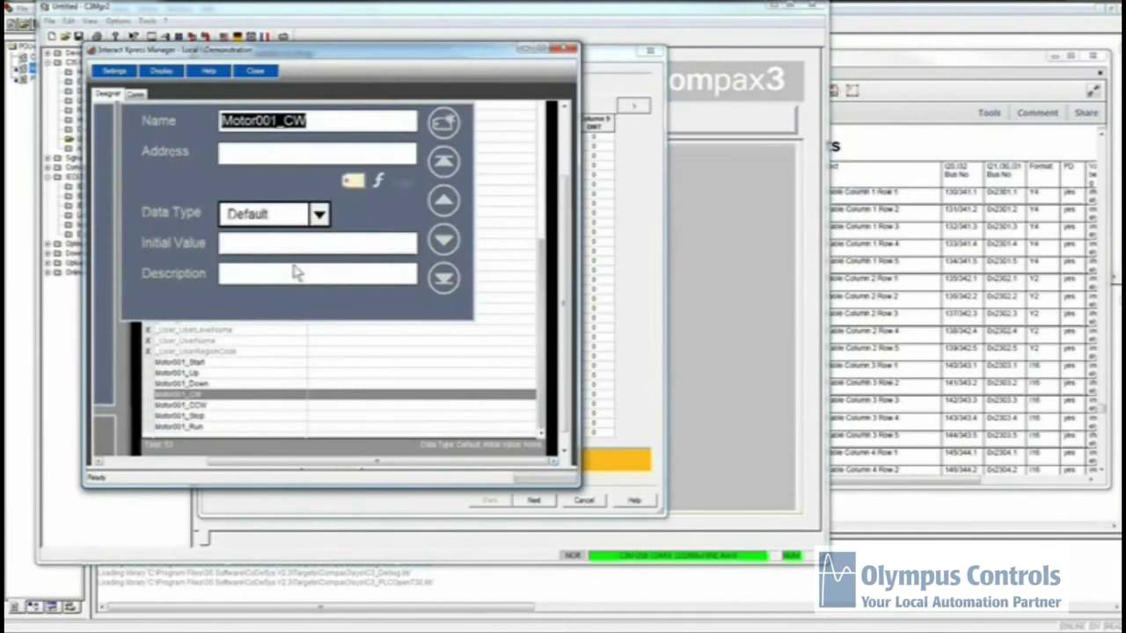
{"action": "left_click", "coordinate": [239, 154]}
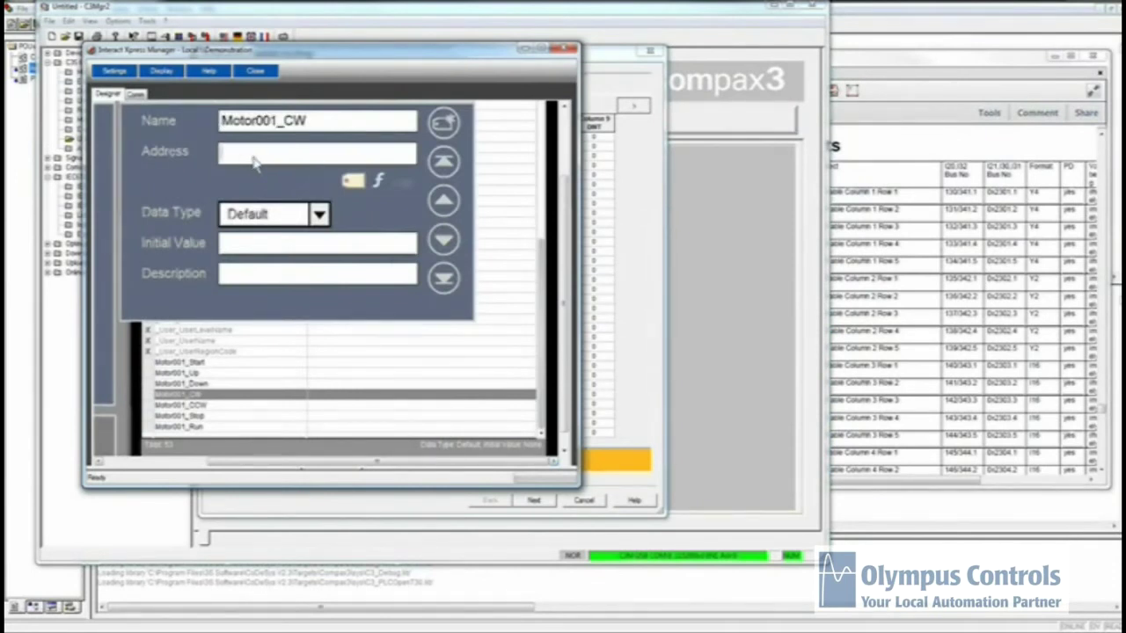
{"action": "type", "text": "C"}
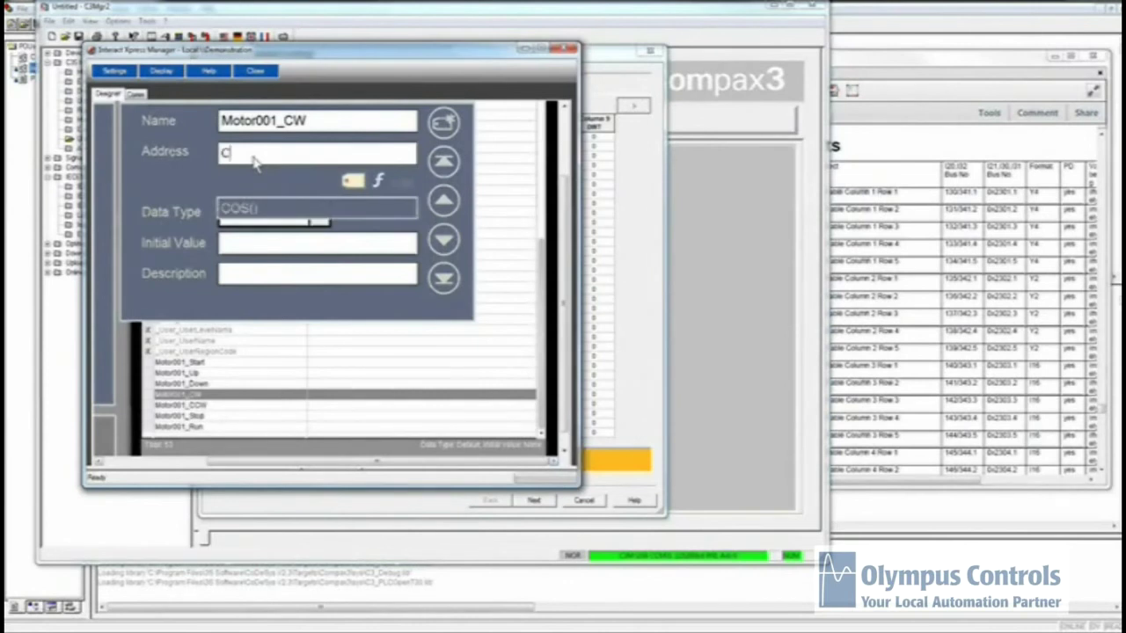
{"action": "type", "text": "3"}
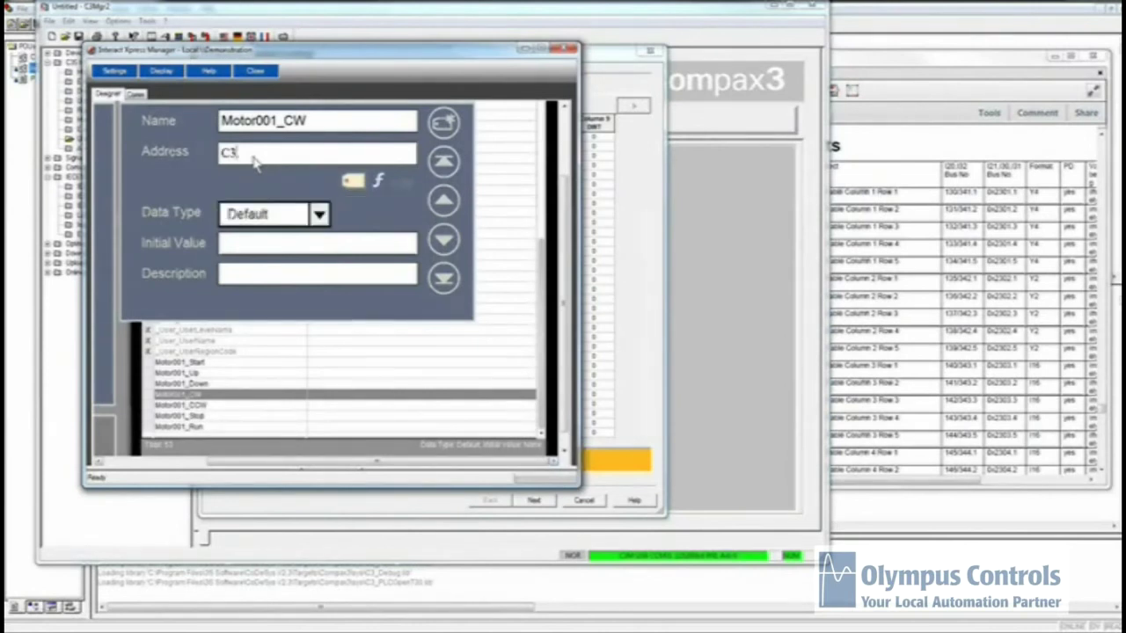
{"action": "type", "text": ".C."}
{"action": "left_click", "coordinate": [841, 154]}
{"action": "scroll", "coordinate": [780, 276], "scroll_direction": "down", "scroll_amount": 5}
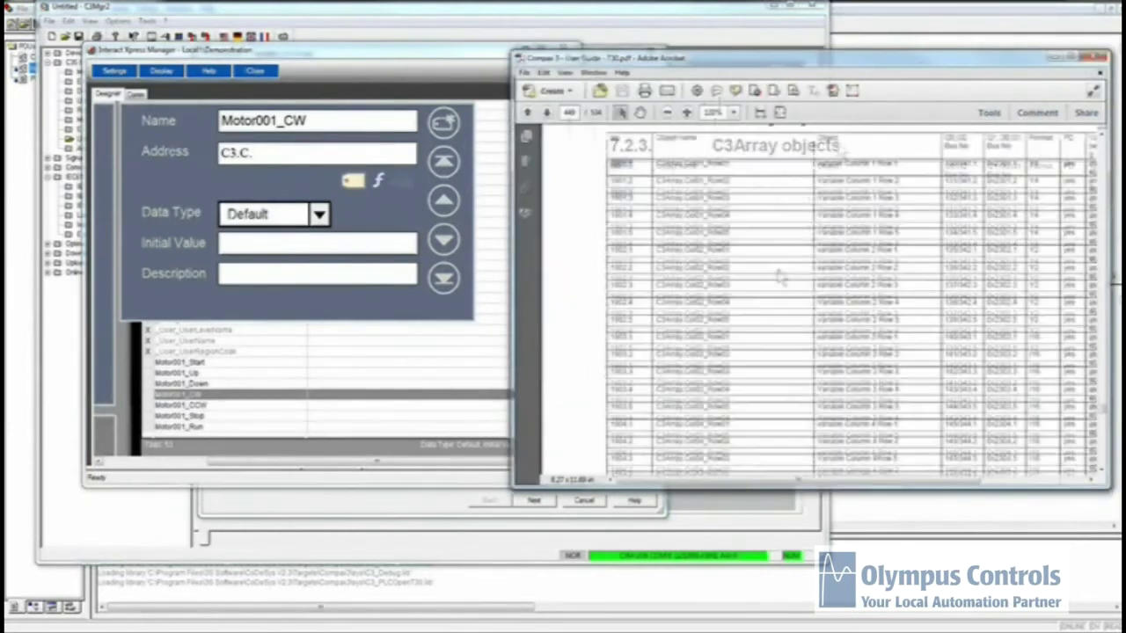
{"action": "scroll", "coordinate": [779, 276], "scroll_direction": "down", "scroll_amount": 4}
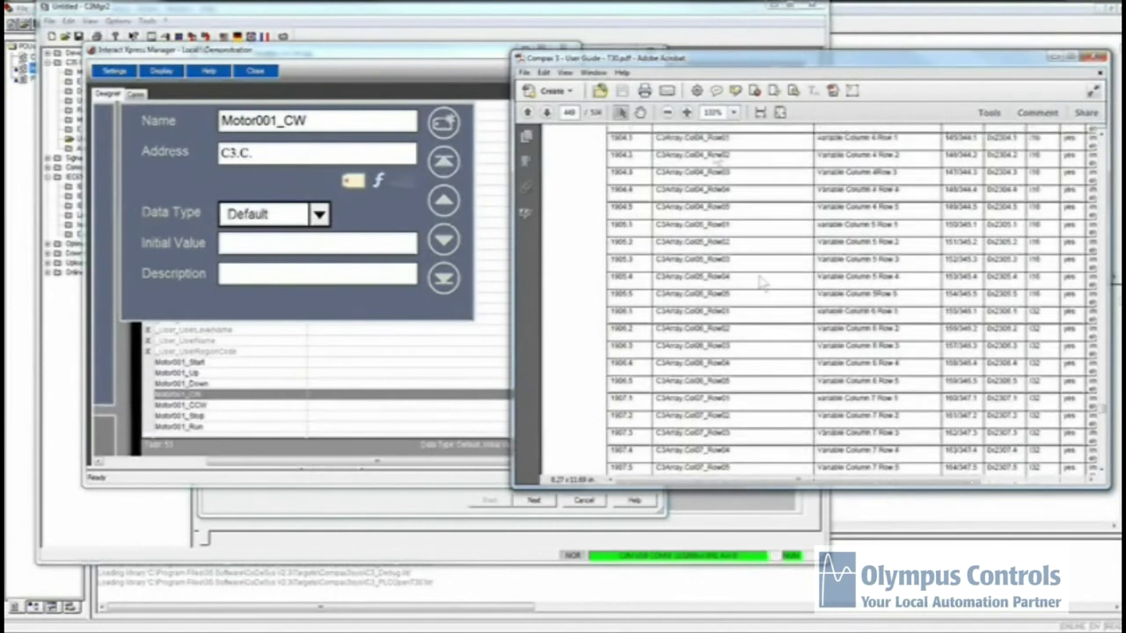
{"action": "scroll", "coordinate": [718, 163], "scroll_direction": "up", "scroll_amount": 1}
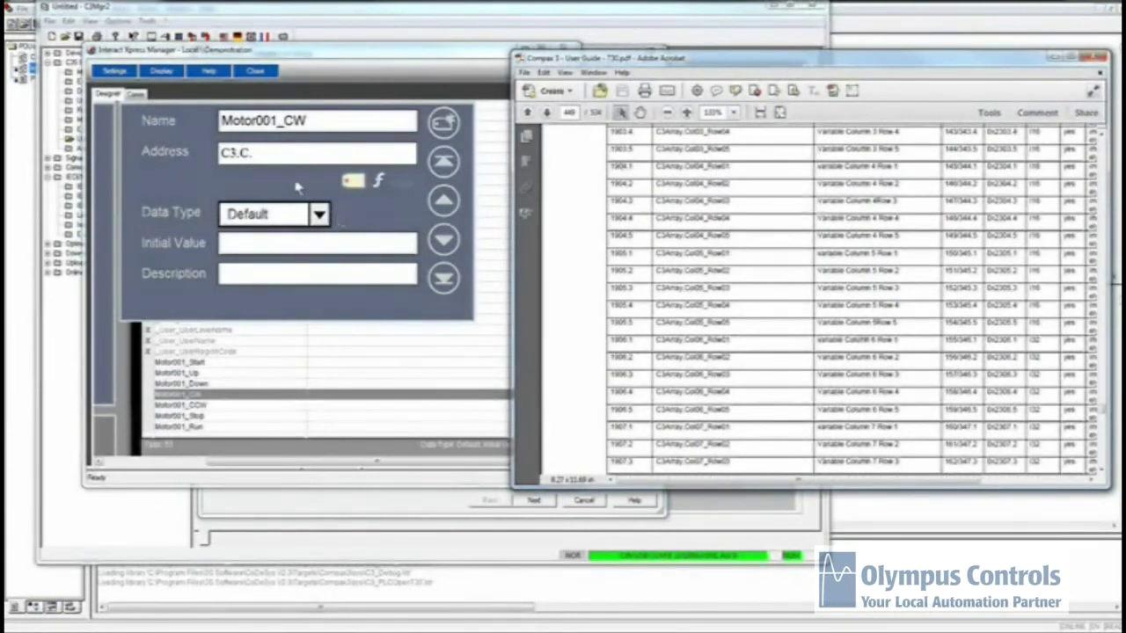
{"action": "left_click", "coordinate": [292, 159]}
{"action": "type", "text": "1904.1"}
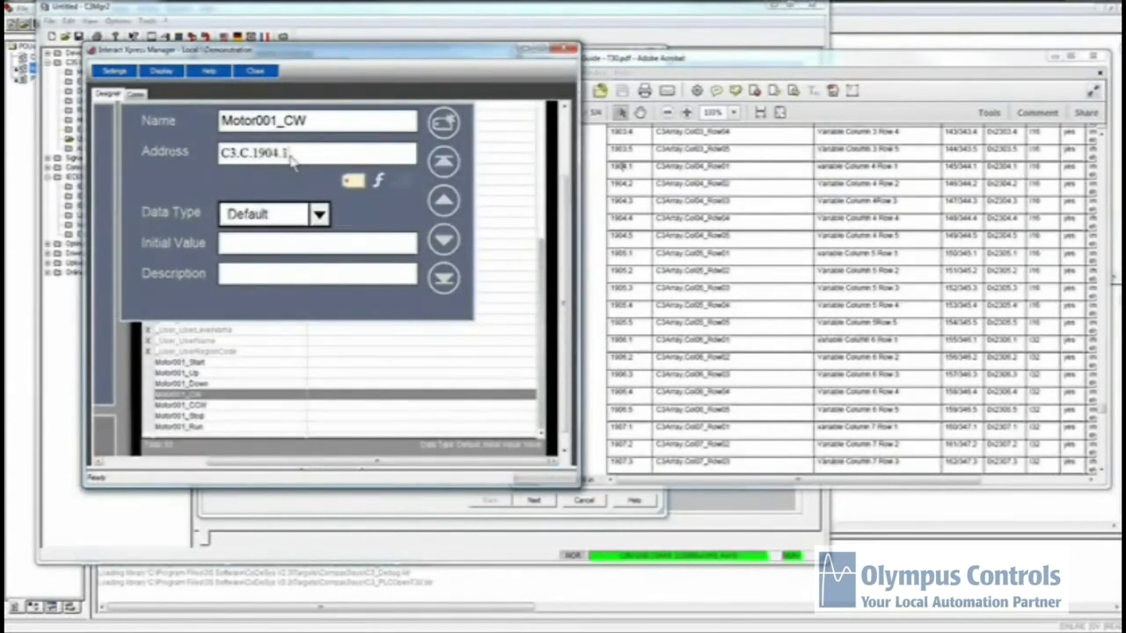
- Confirm object 1904.1 in the guide, set Motor001_CW's data type to Bool, and save
{"action": "left_click", "coordinate": [618, 170]}
{"action": "left_click_drag", "start_coordinate": [631, 176], "coordinate": [741, 180]}
{"action": "left_click", "coordinate": [748, 180]}
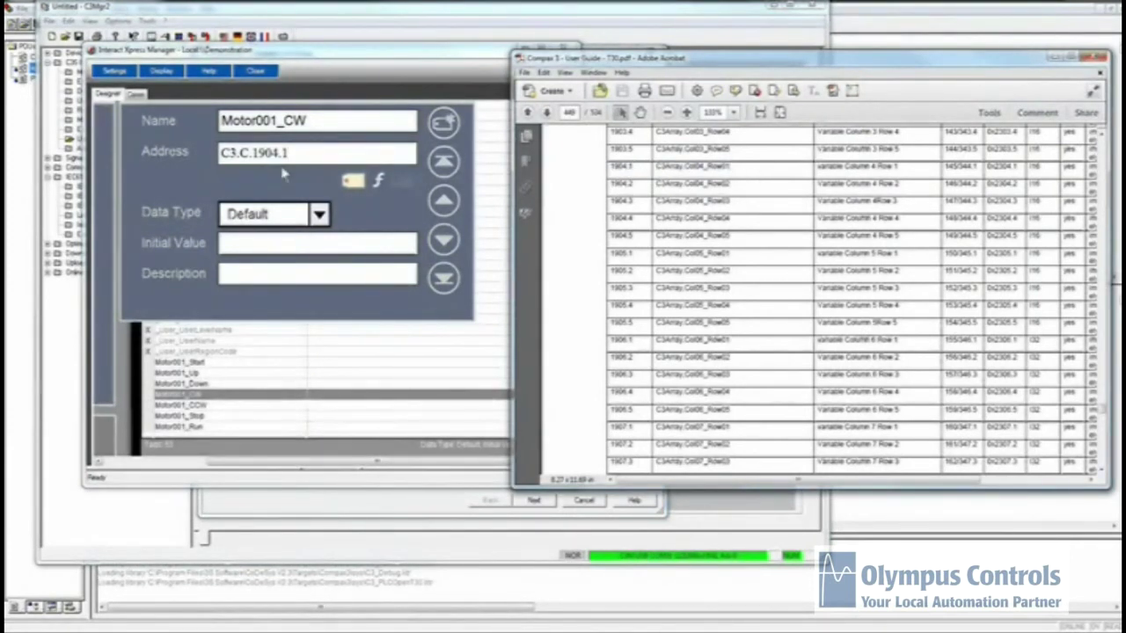
{"action": "left_click", "coordinate": [319, 214]}
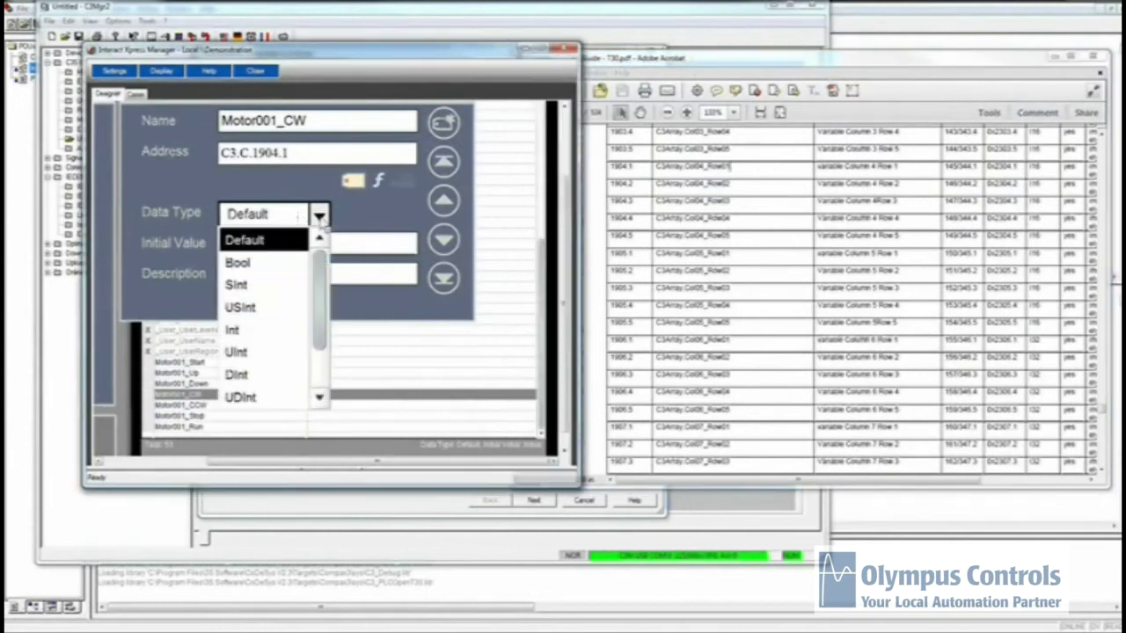
{"action": "left_click", "coordinate": [252, 265]}
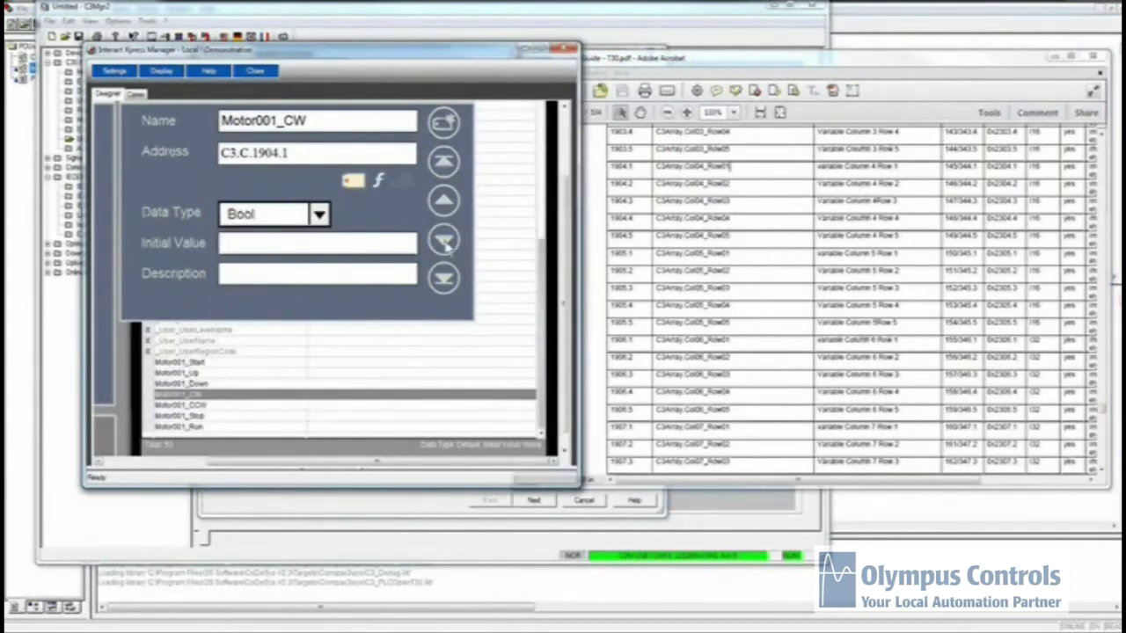
{"action": "left_click", "coordinate": [431, 180]}
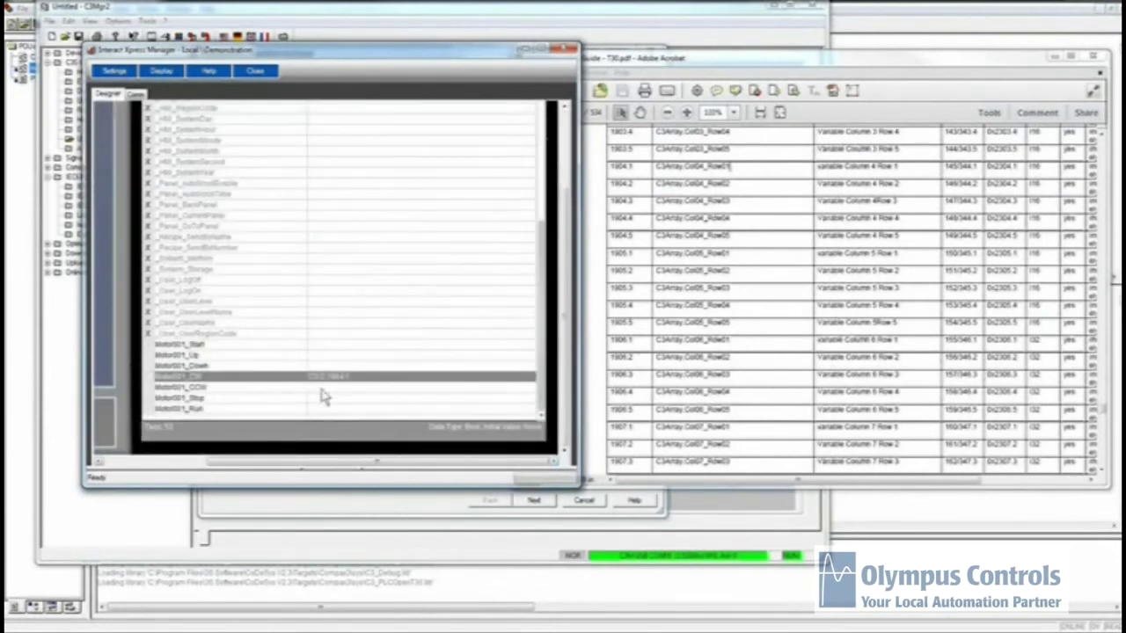
- Set the Motor001_CCW tag's address to C3:C:1904:2 and save it
{"action": "left_click", "coordinate": [322, 389]}
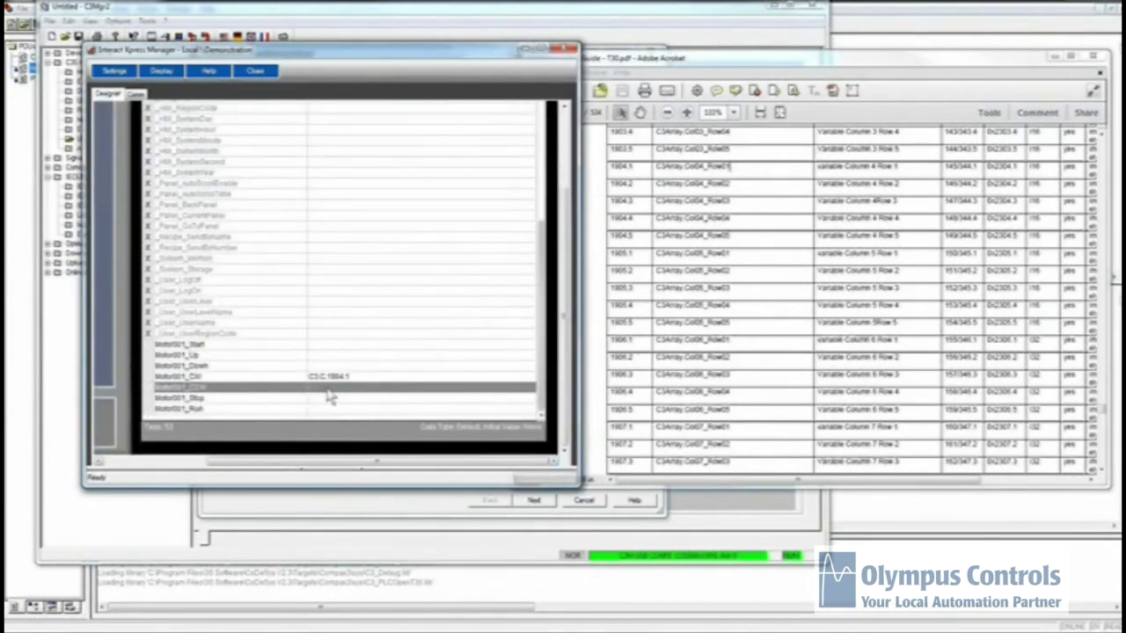
{"action": "double_click", "coordinate": [327, 396]}
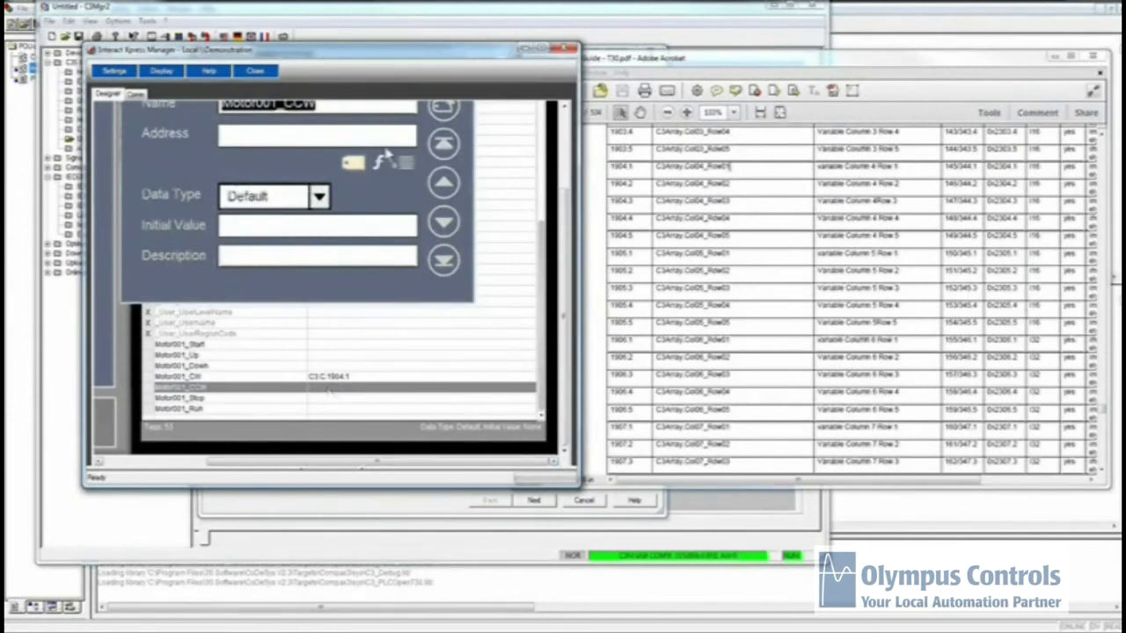
{"action": "left_click", "coordinate": [303, 201]}
{"action": "type", "text": "C"}
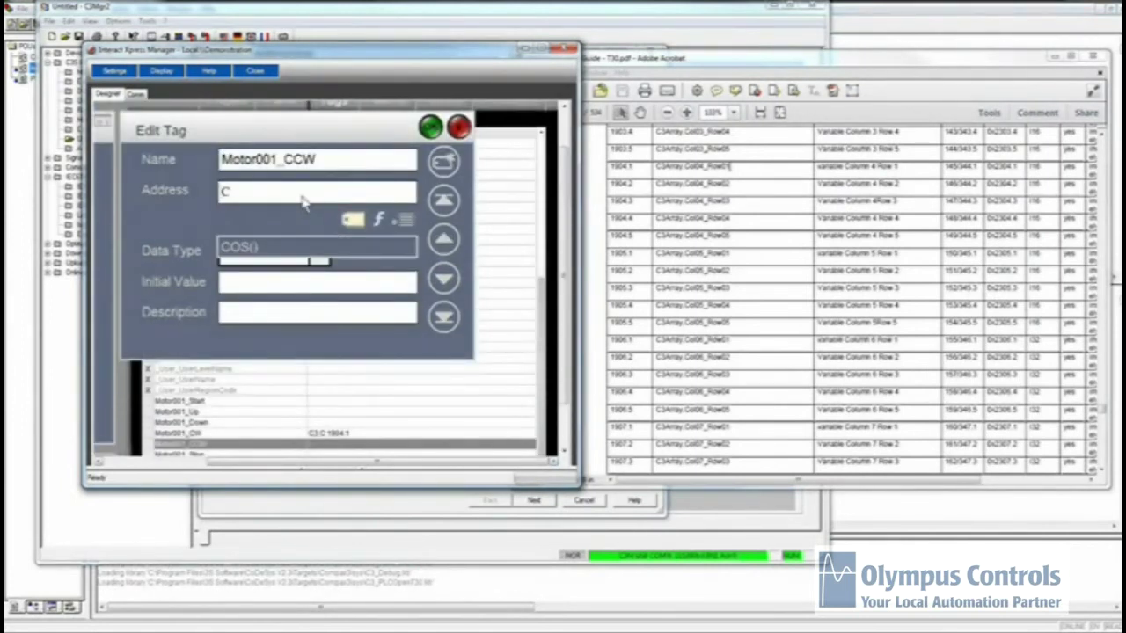
{"action": "type", "text": "3:C"}
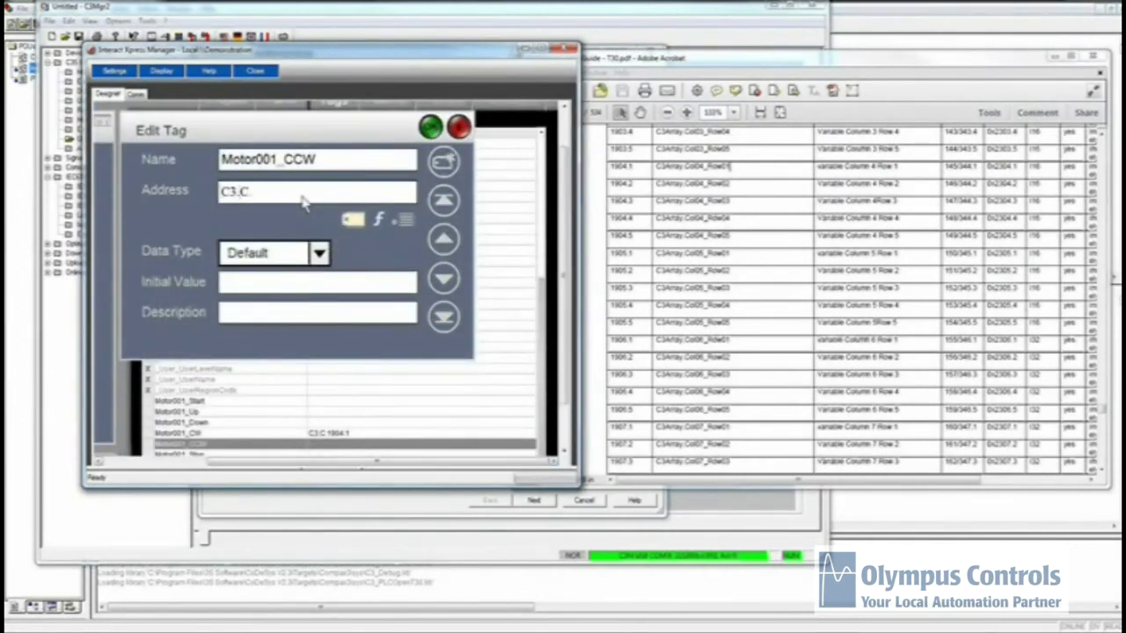
{"action": "type", "text": ":1904:2"}
{"action": "left_click", "coordinate": [430, 129]}
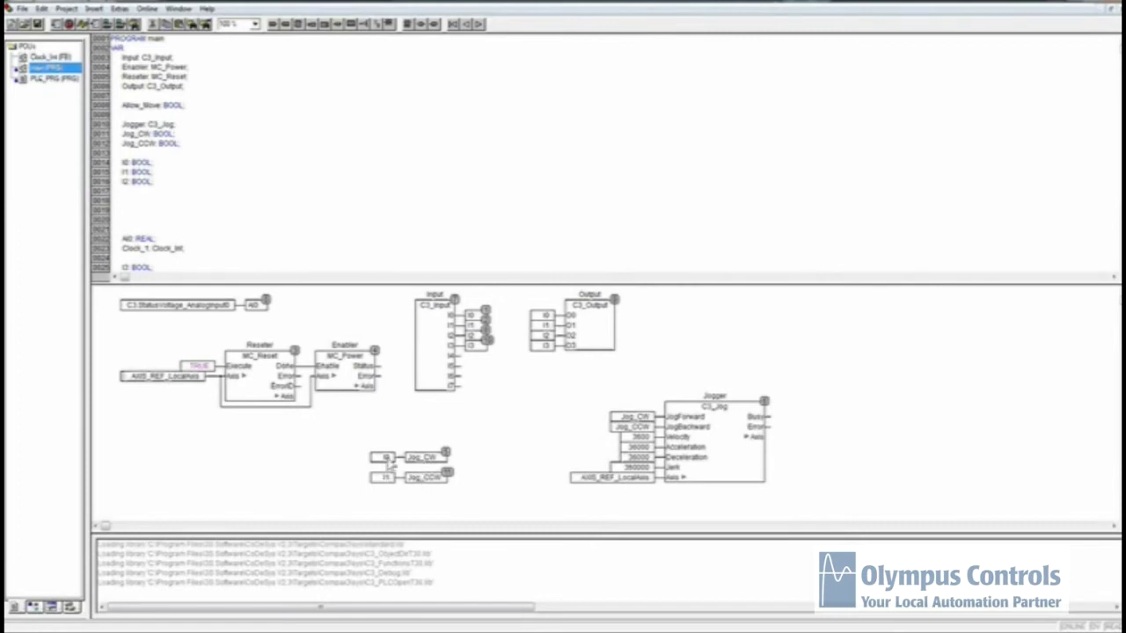
- Replace Jog_CW's I0 input with C3Array.Col04_Row01, copied from the Compax3 user guide
{"action": "left_click", "coordinate": [383, 458]}
{"action": "key", "text": "alt+Tab"}
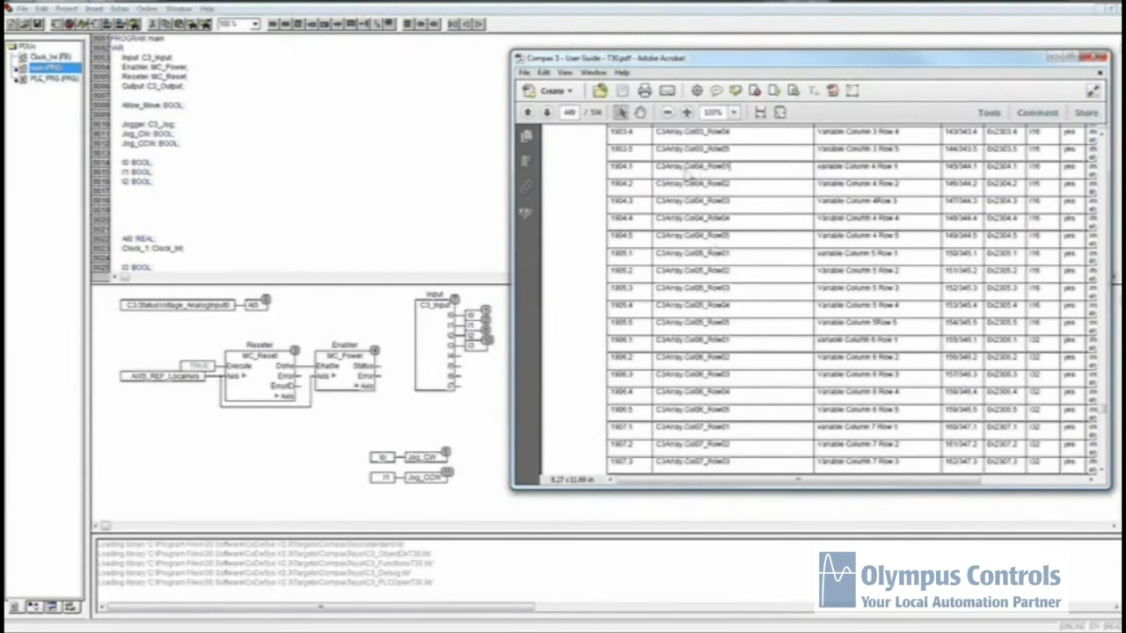
{"action": "left_click_drag", "start_coordinate": [659, 169], "coordinate": [739, 178]}
{"action": "key", "text": "ctrl+c"}
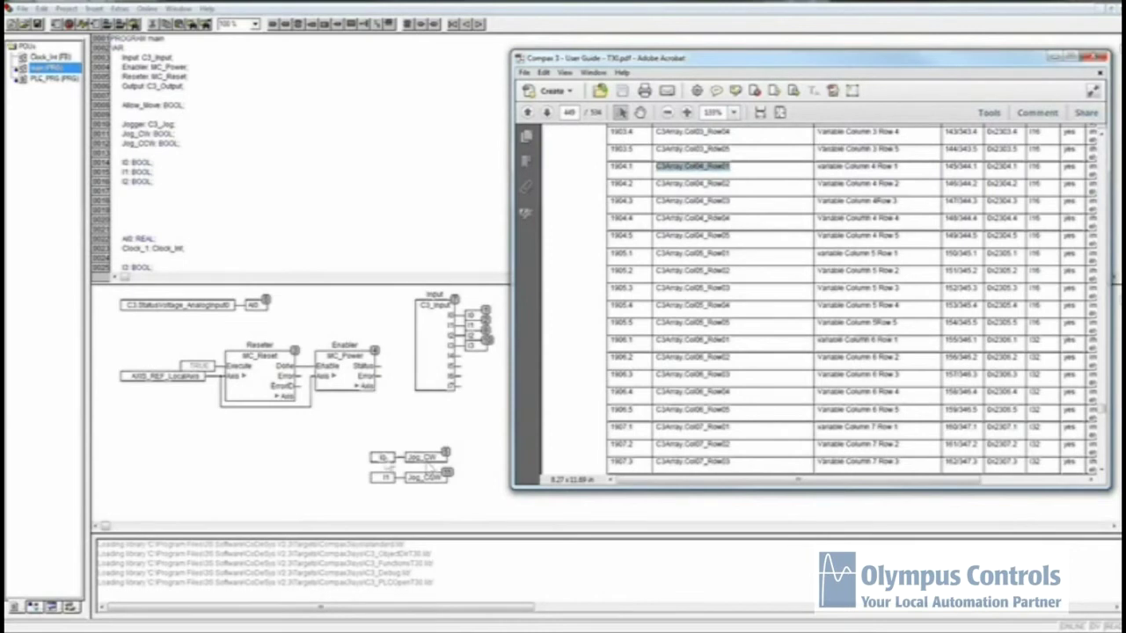
{"action": "left_click", "coordinate": [389, 462]}
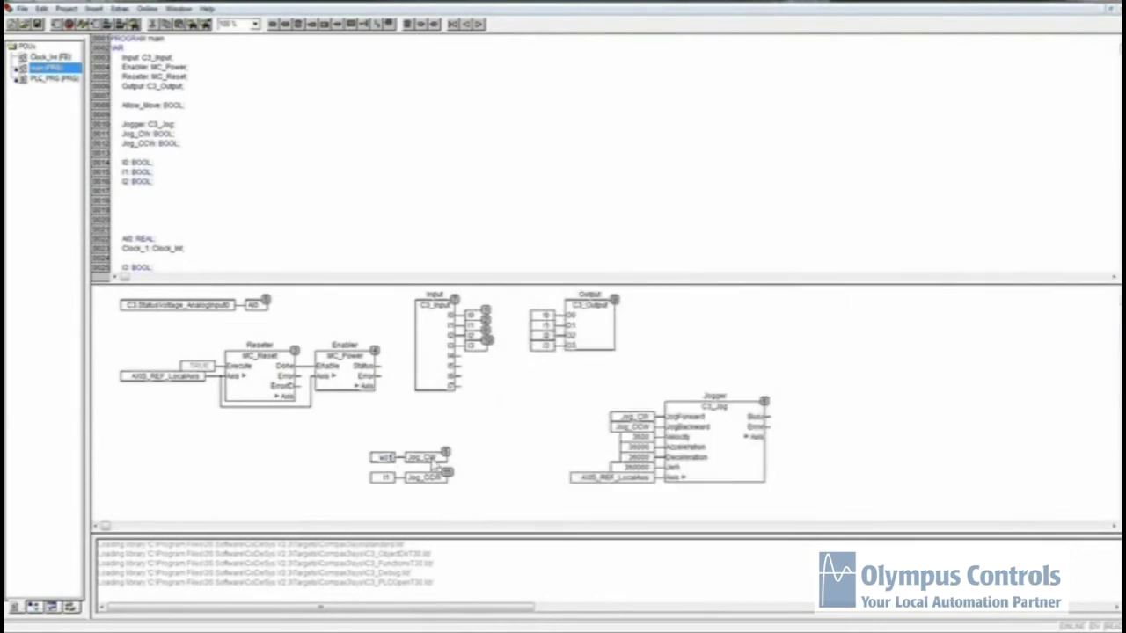
{"action": "key", "text": "ctrl+v"}
{"action": "key", "text": "Return"}
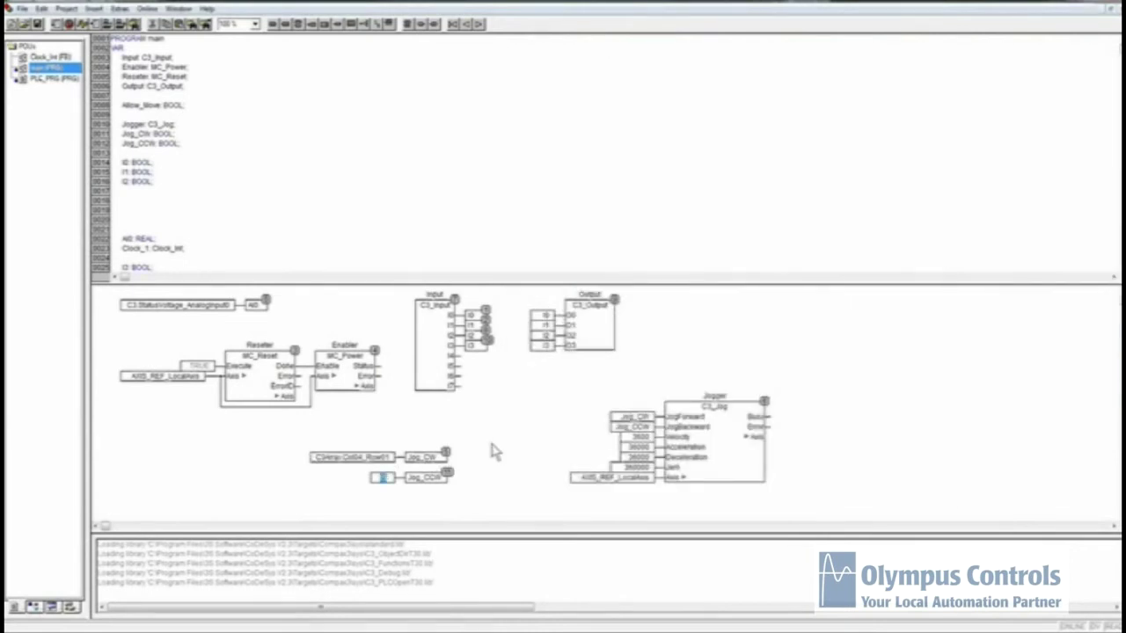
- Change the I1 input of Jog_CCW to C3Array.Col04_Row02 and review the result
{"action": "key", "text": "ctrl+v"}
{"action": "key", "text": "Return"}
{"action": "left_click", "coordinate": [413, 444]}
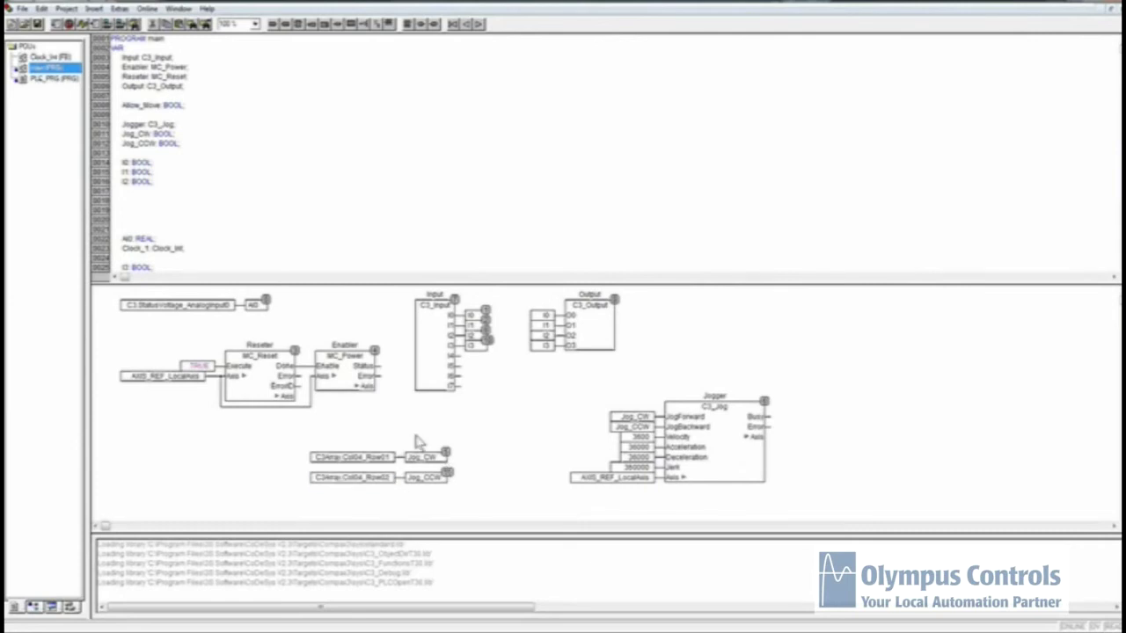
{"action": "left_click", "coordinate": [344, 459]}
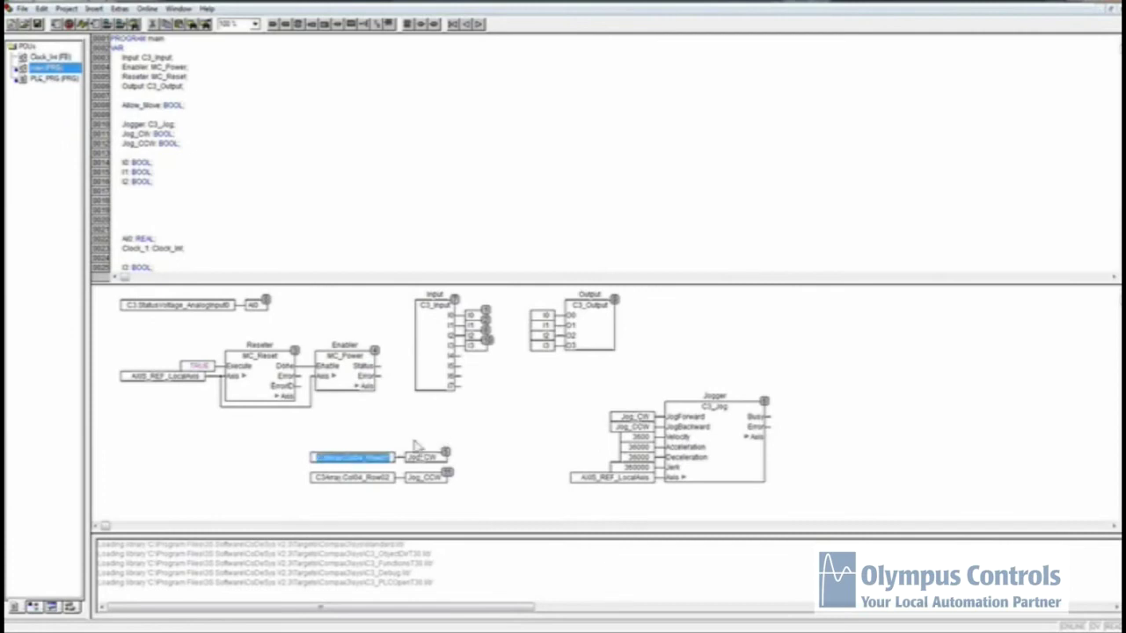
- Place a new function box on the CFC canvas beside the jog inputs
{"action": "left_click", "coordinate": [385, 439]}
{"action": "left_click", "coordinate": [297, 24]}
{"action": "left_click", "coordinate": [188, 462]}
{"action": "left_click_drag", "start_coordinate": [209, 473], "coordinate": [221, 454]}
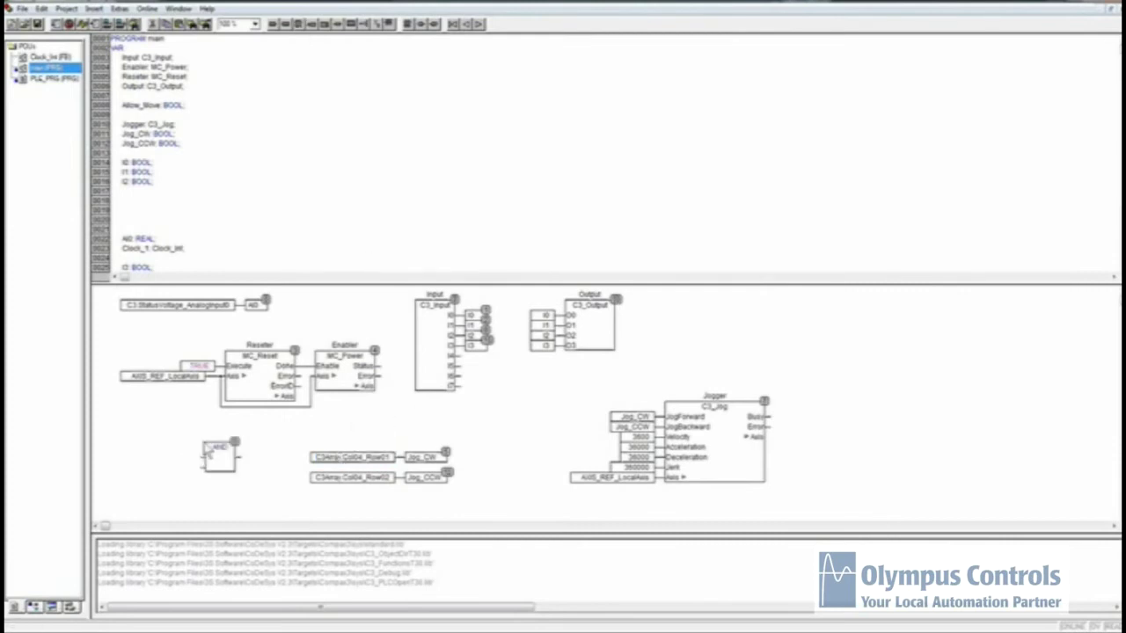
{"action": "left_click", "coordinate": [219, 448]}
- Make the box an INT_TO_BOOL using the Input Assistant's Conversion Operators
{"action": "key", "text": "F2"}
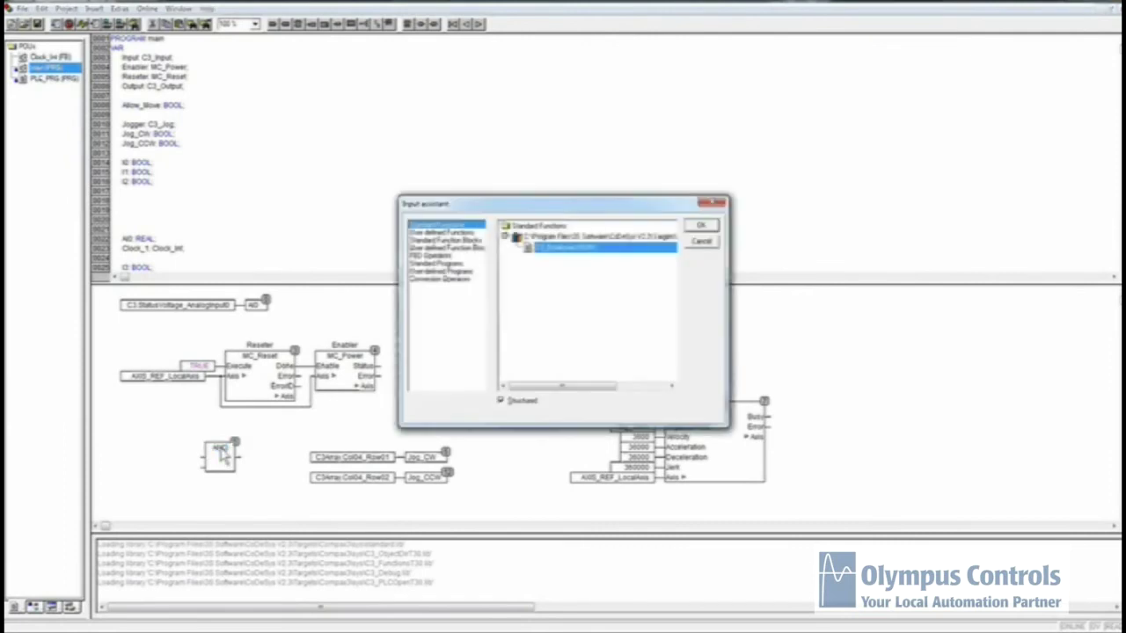
{"action": "left_click", "coordinate": [453, 241]}
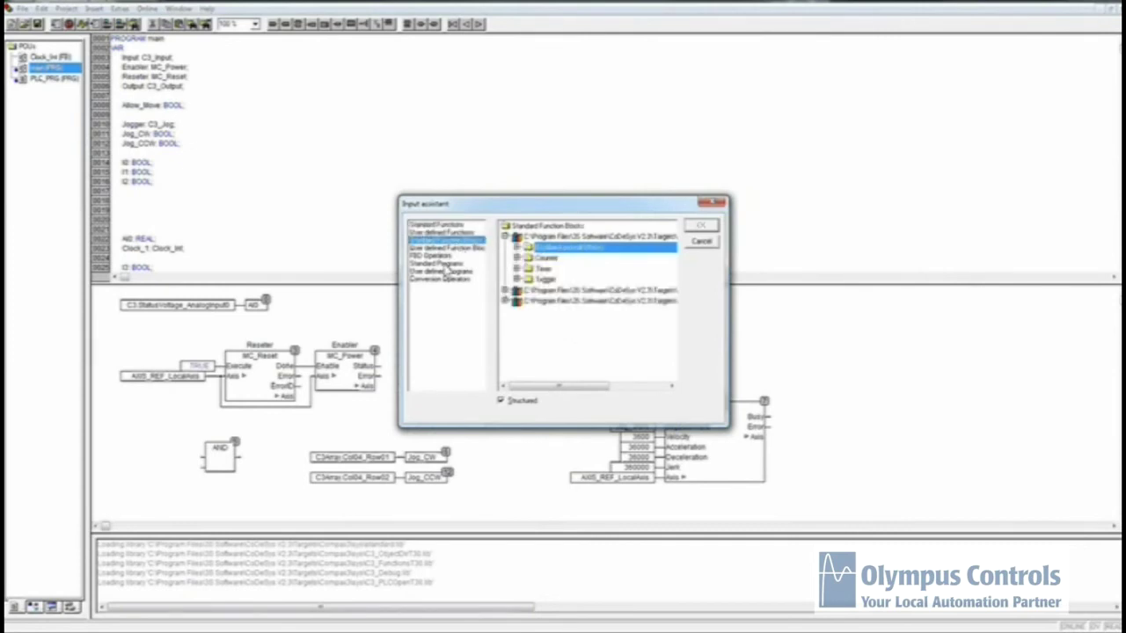
{"action": "key", "text": "Up"}
{"action": "key", "text": "Up"}
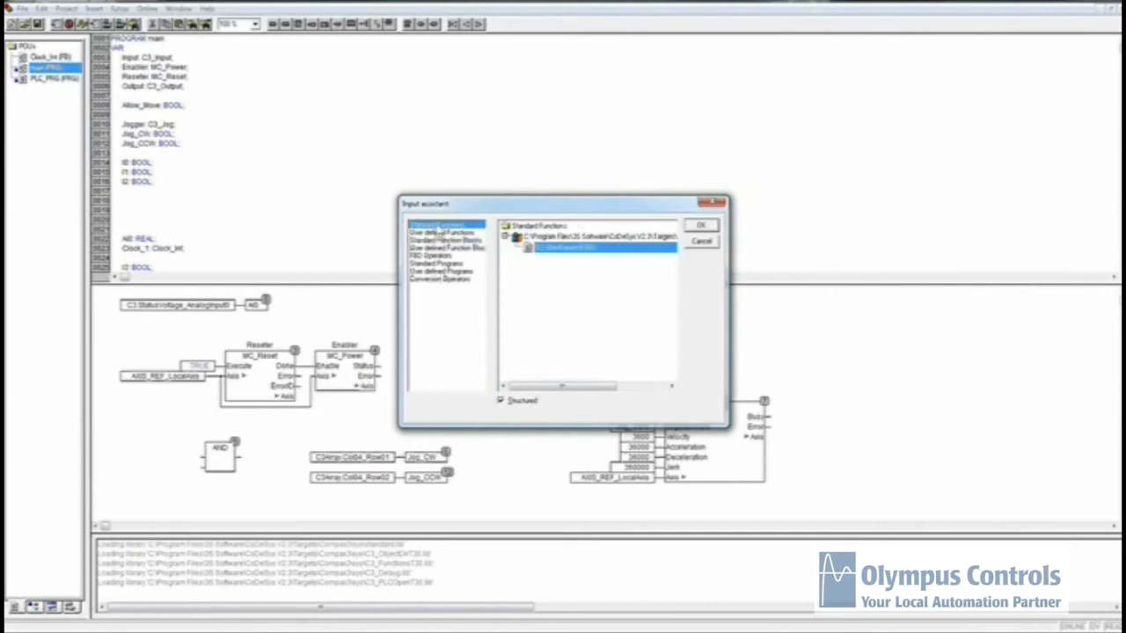
{"action": "left_click", "coordinate": [444, 279]}
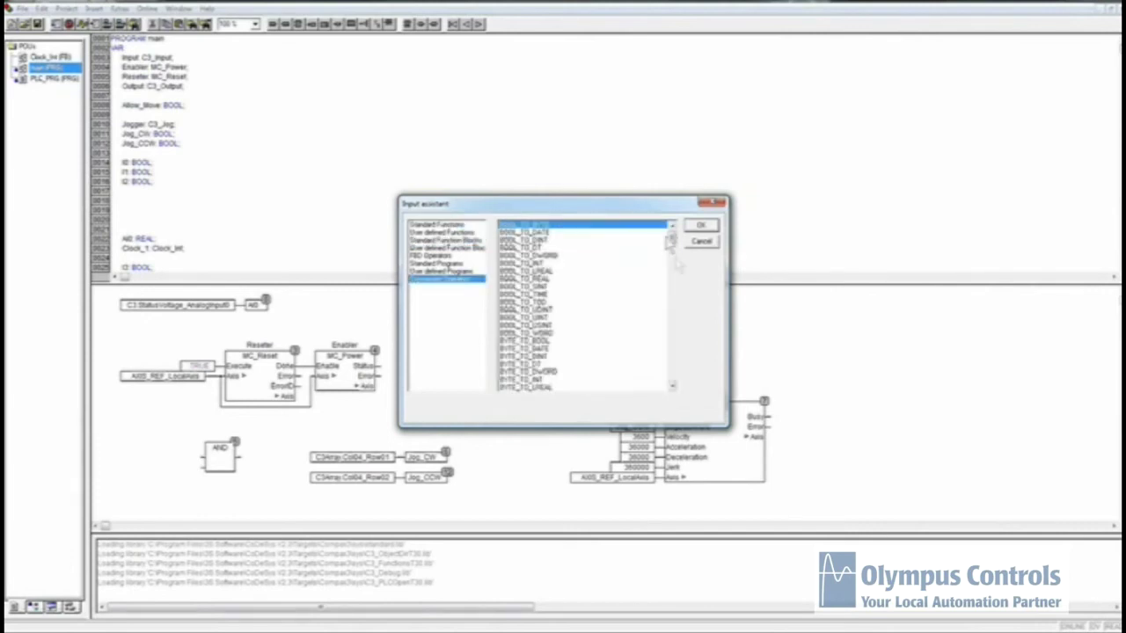
{"action": "left_click_drag", "start_coordinate": [676, 250], "coordinate": [674, 296]}
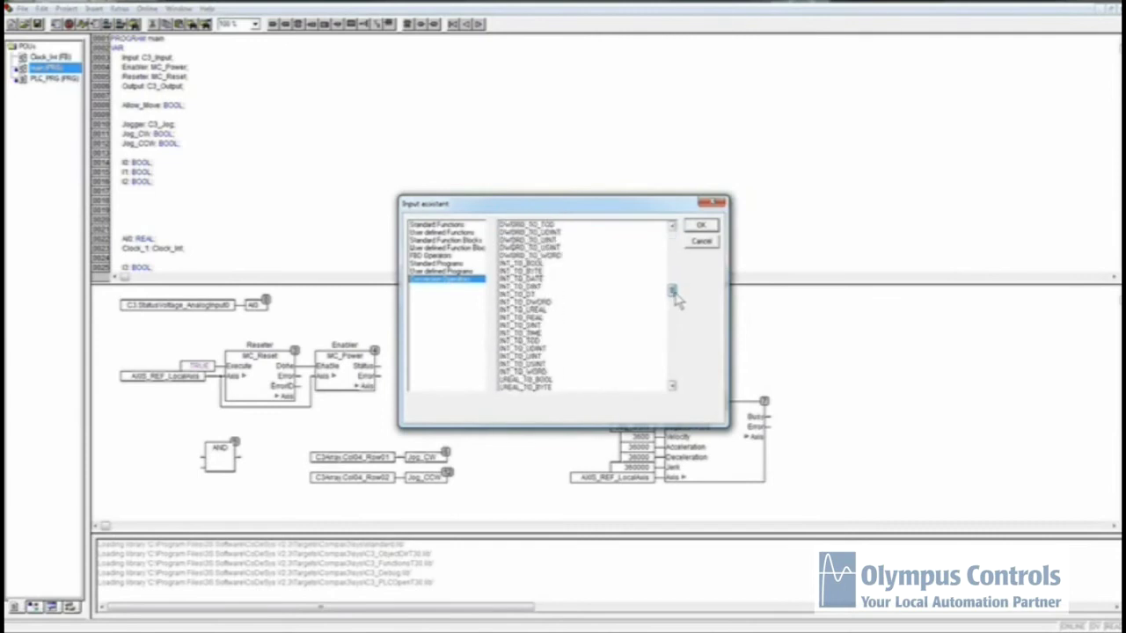
{"action": "left_click", "coordinate": [620, 264]}
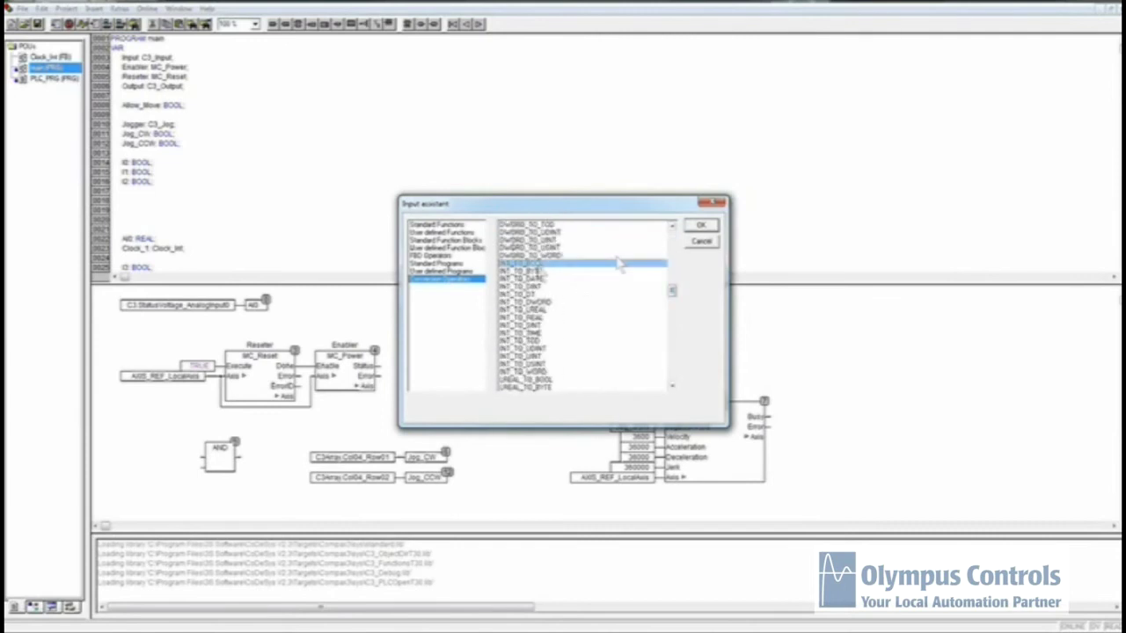
{"action": "left_click", "coordinate": [701, 226]}
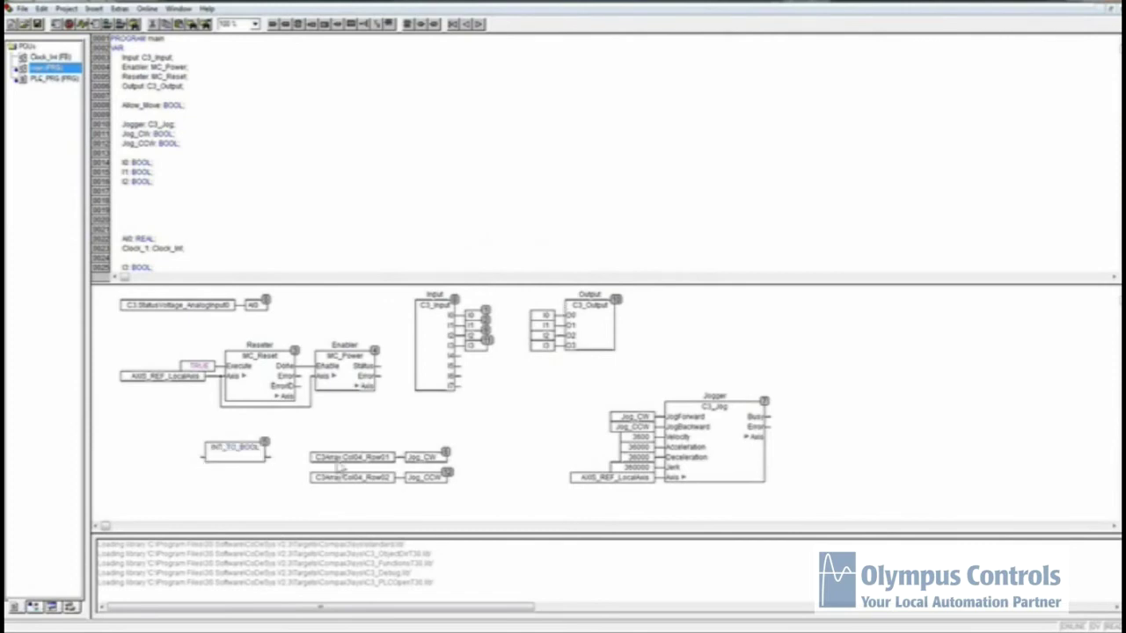
- Add a second INT_TO_BOOL block wiring C3Array:Col04_Row02 into Jog_CCW
{"action": "left_click", "coordinate": [243, 462]}
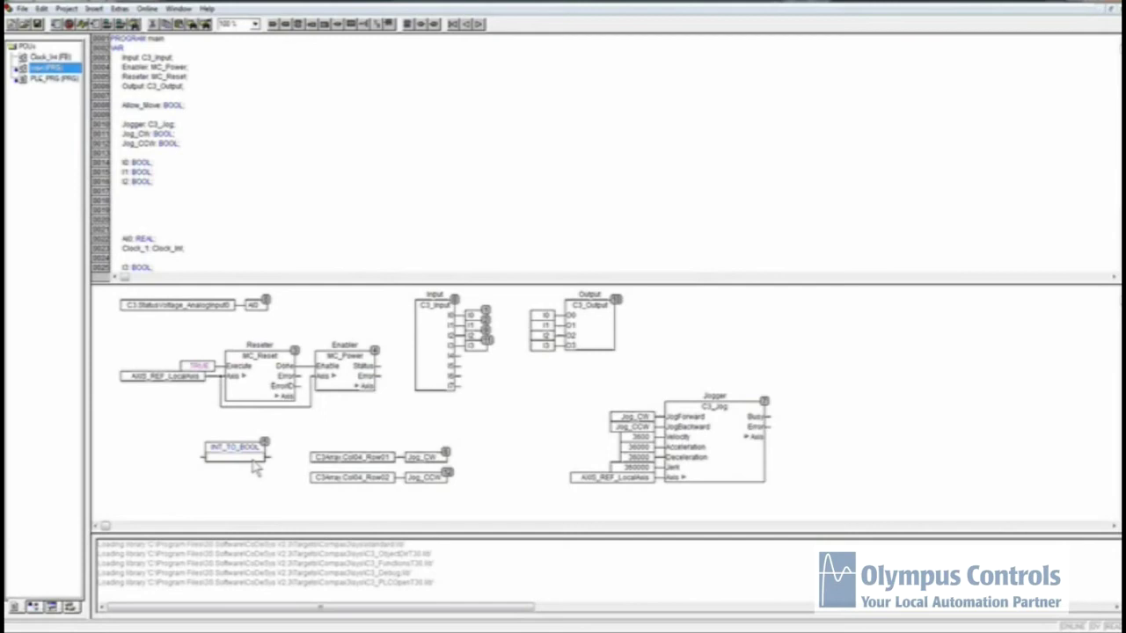
{"action": "key", "text": "ctrl+v"}
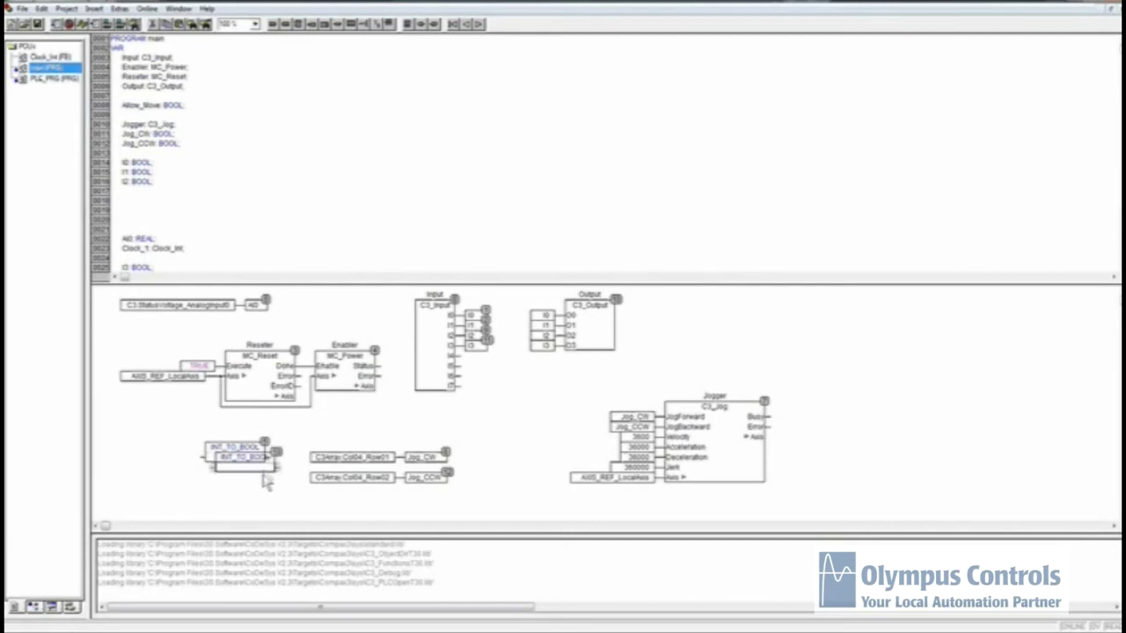
{"action": "left_click_drag", "start_coordinate": [264, 477], "coordinate": [424, 528]}
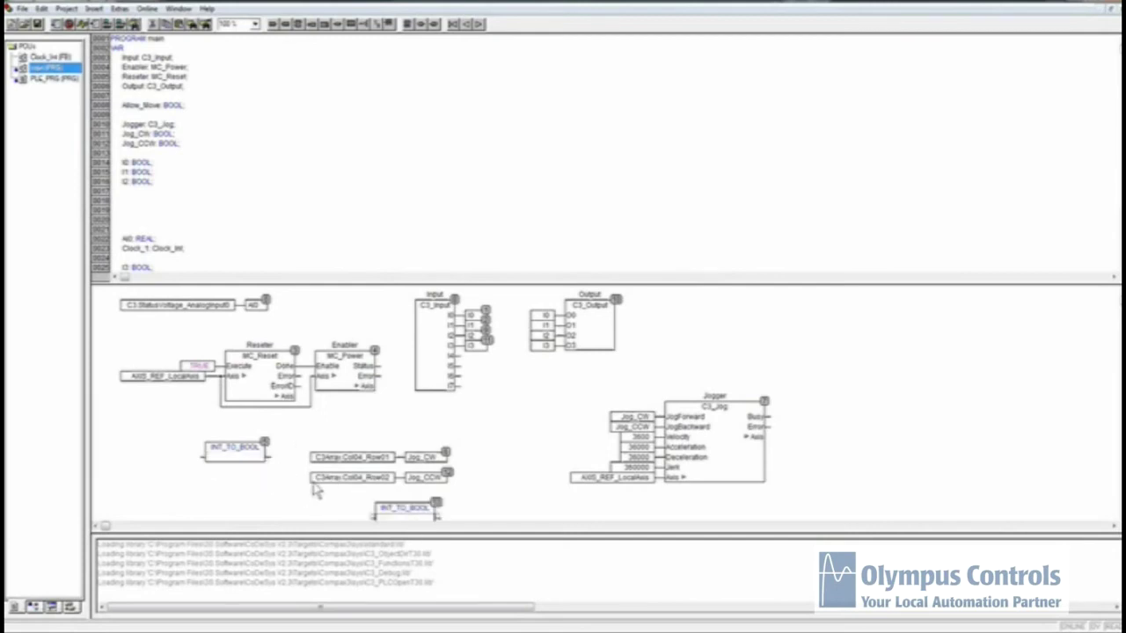
{"action": "left_click_drag", "start_coordinate": [317, 480], "coordinate": [197, 480]}
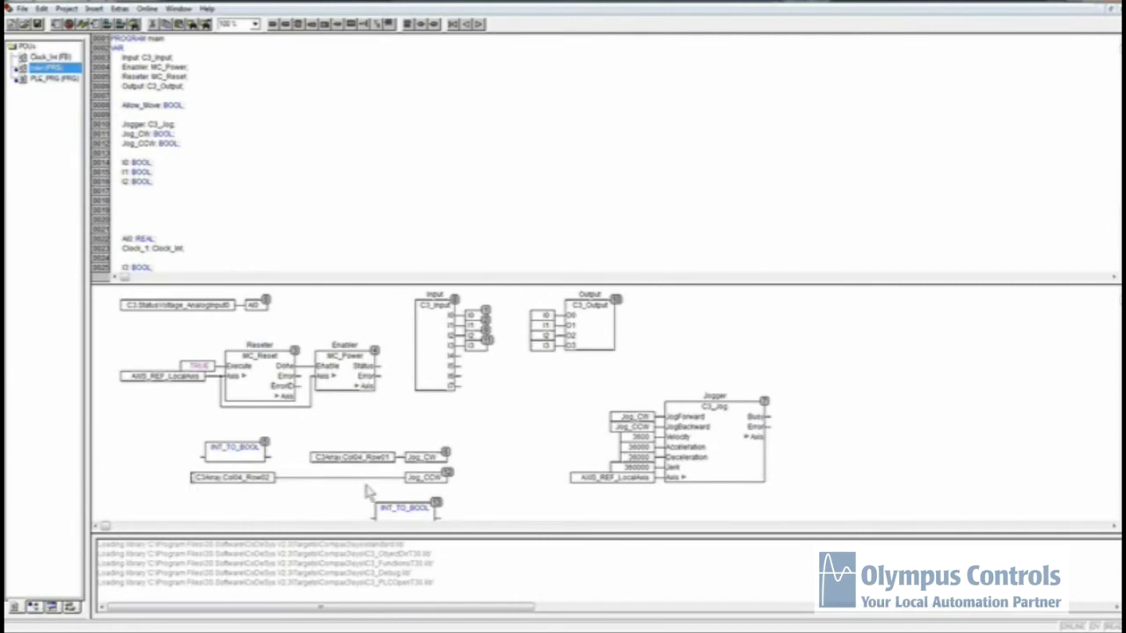
{"action": "left_click", "coordinate": [396, 493]}
{"action": "left_click_drag", "start_coordinate": [410, 519], "coordinate": [373, 485]}
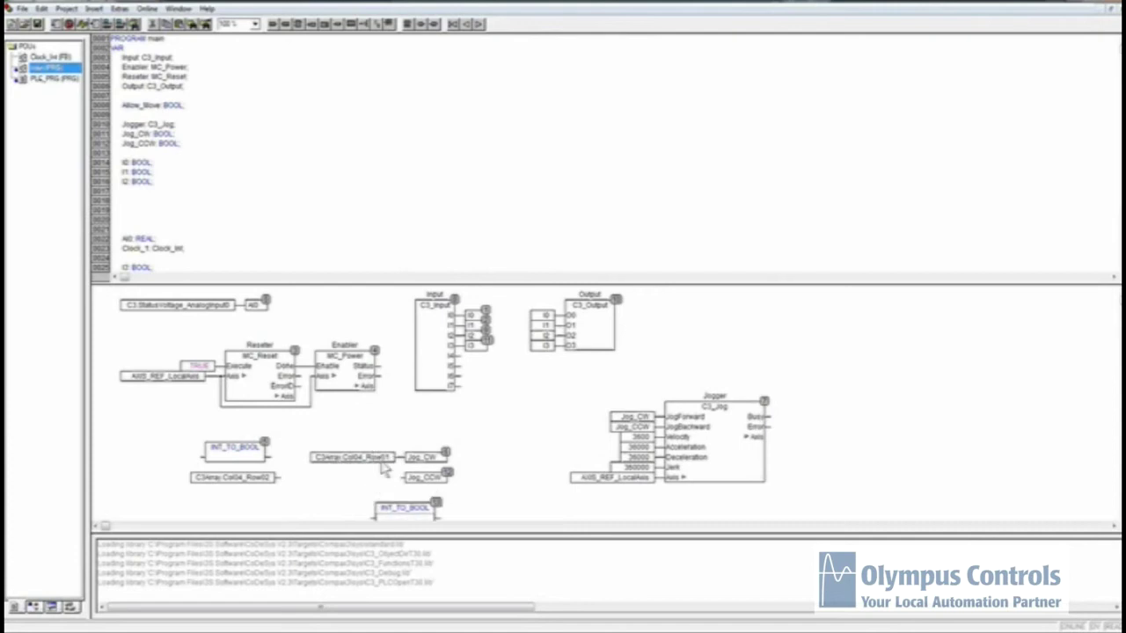
{"action": "mouse_move", "coordinate": [445, 480]}
{"action": "left_mouse_down"}
{"action": "mouse_move", "coordinate": [449, 497]}
{"action": "mouse_move", "coordinate": [410, 515]}
{"action": "mouse_move", "coordinate": [372, 489]}
{"action": "left_mouse_up"}
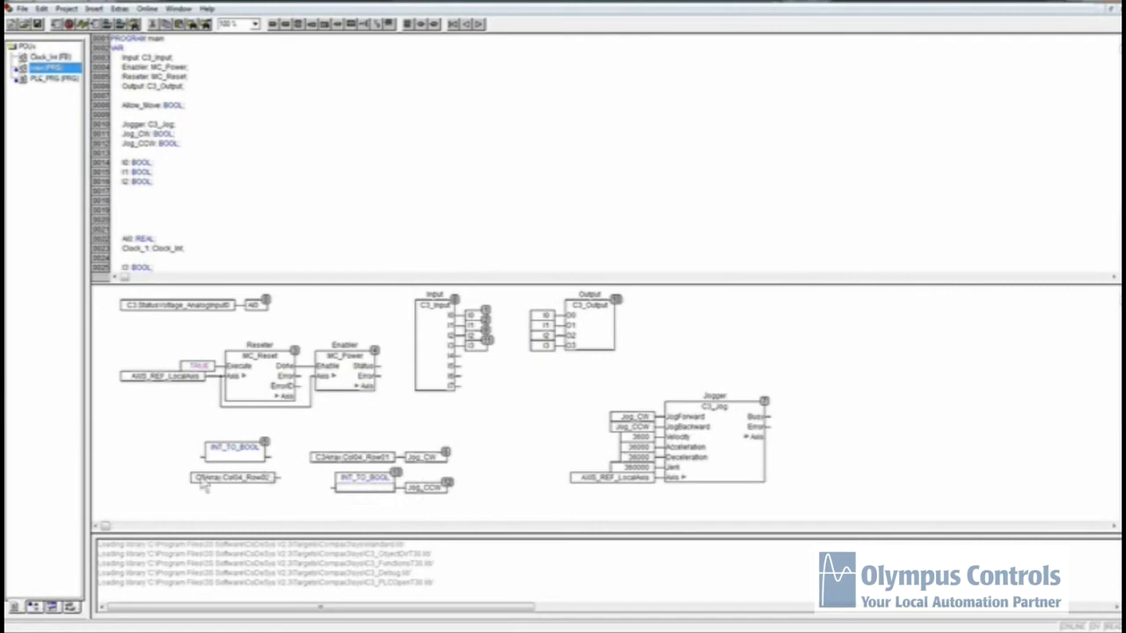
{"action": "left_click_drag", "start_coordinate": [199, 482], "coordinate": [240, 495]}
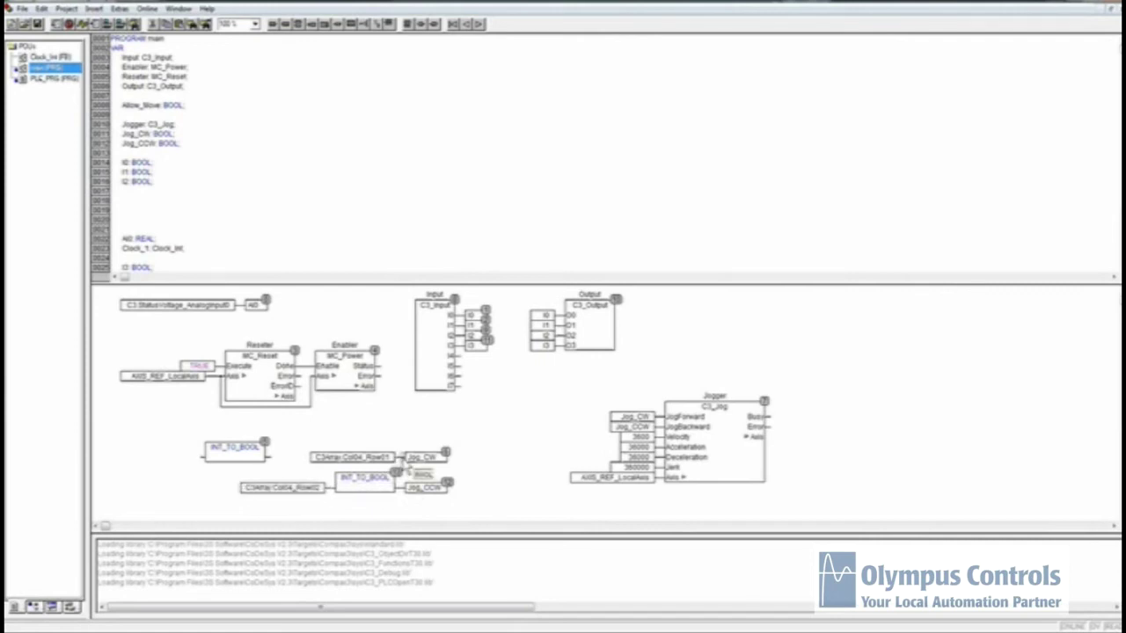
- Arrange the first INT_TO_BOOL block between C3Array:Col04_Row01 and Jog_CW
{"action": "left_click_drag", "start_coordinate": [314, 460], "coordinate": [106, 461]}
{"action": "left_click_drag", "start_coordinate": [216, 463], "coordinate": [342, 469]}
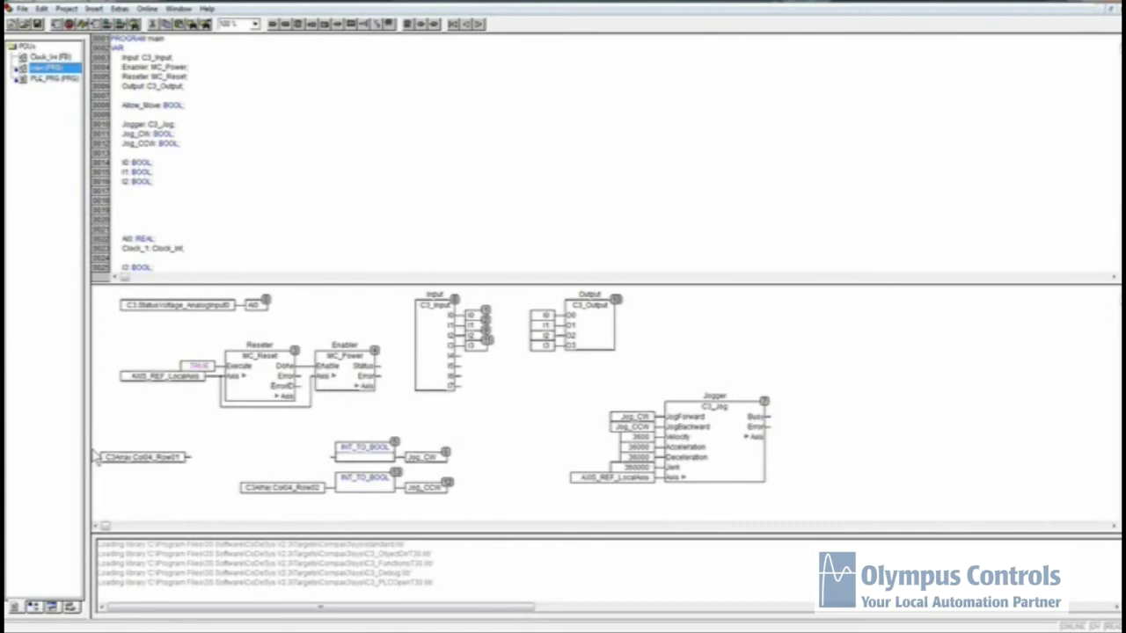
{"action": "left_click_drag", "start_coordinate": [97, 457], "coordinate": [246, 464]}
{"action": "left_click_drag", "start_coordinate": [107, 467], "coordinate": [237, 461]}
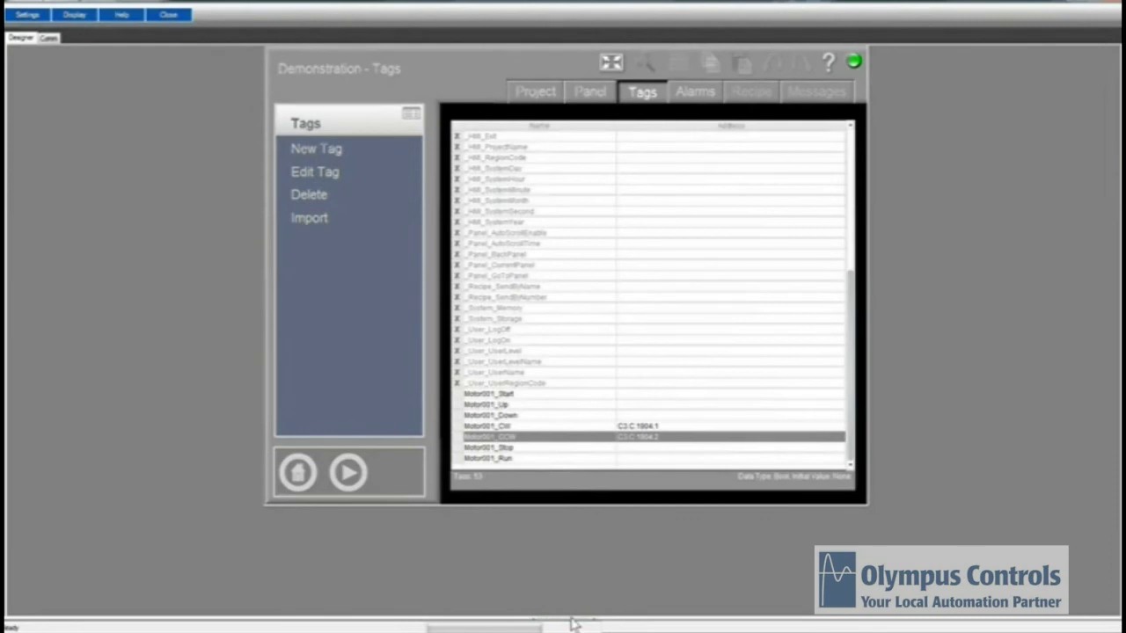
- Transfer the Demonstration project from Local Projects to the remote panel
{"action": "mouse_move", "coordinate": [572, 622]}
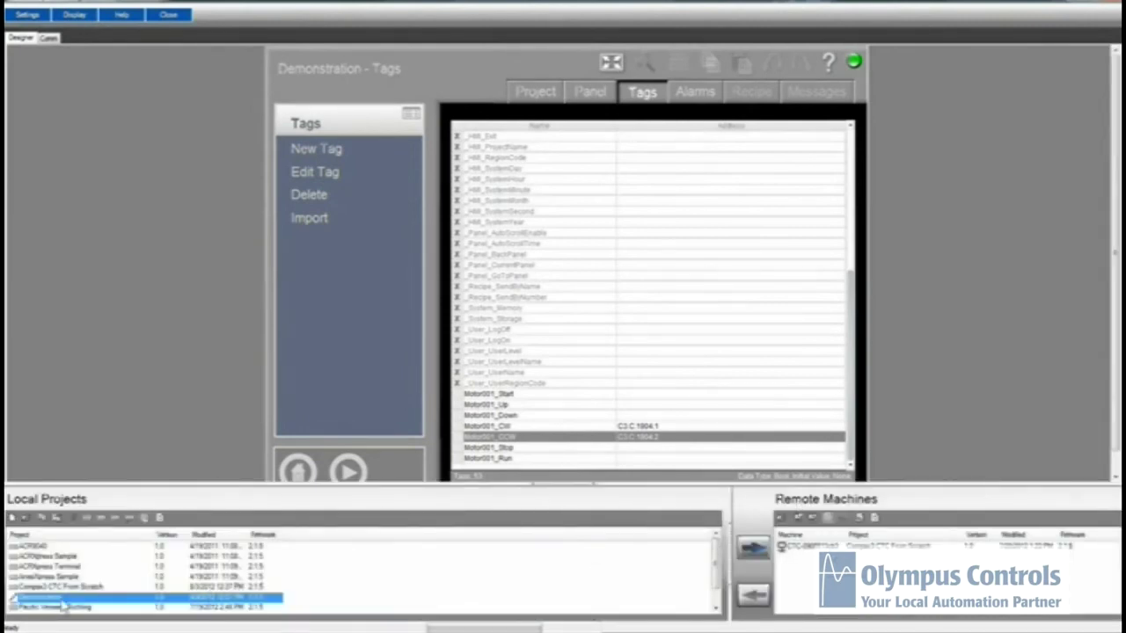
{"action": "left_click", "coordinate": [758, 550]}
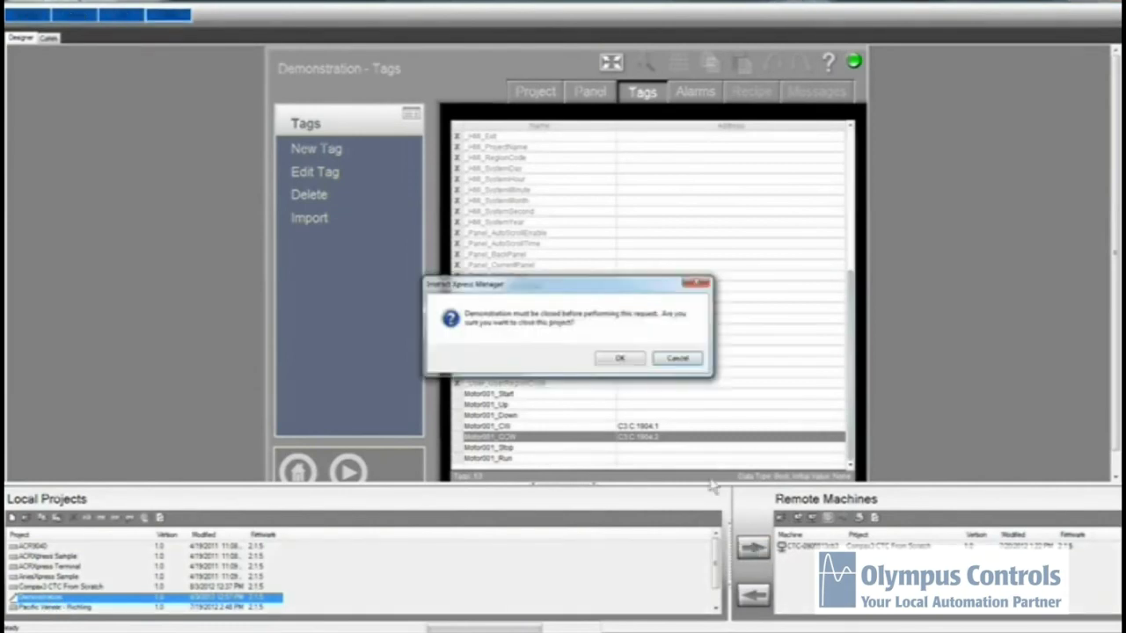
{"action": "left_click", "coordinate": [621, 361]}
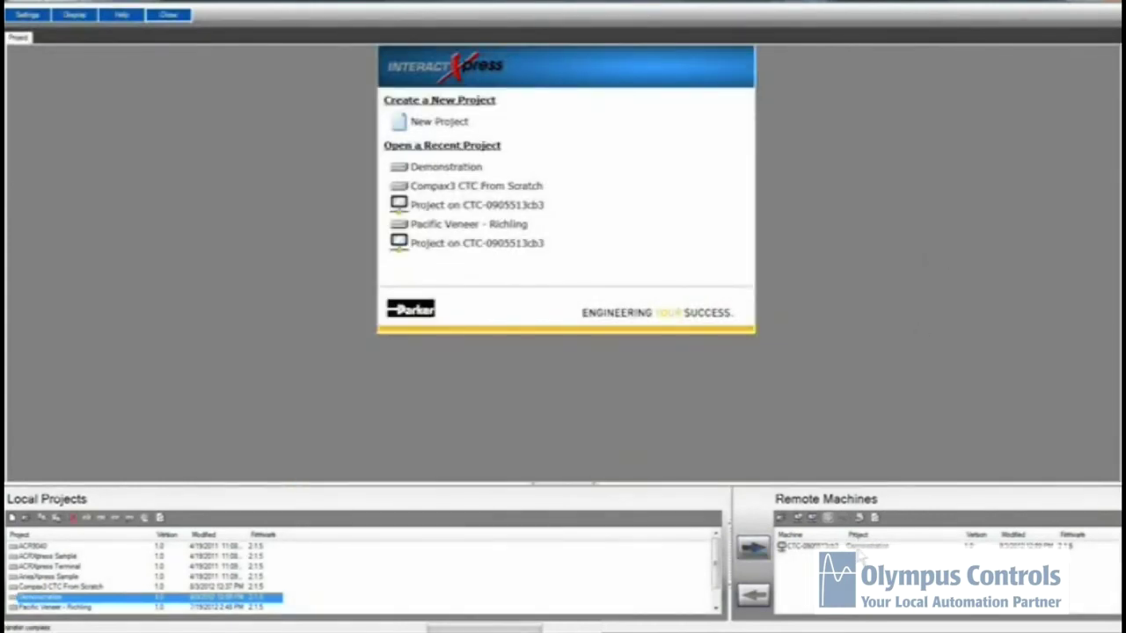
- Open the remote Demonstration project and start its Motor Control Center runtime
{"action": "double_click", "coordinate": [860, 547]}
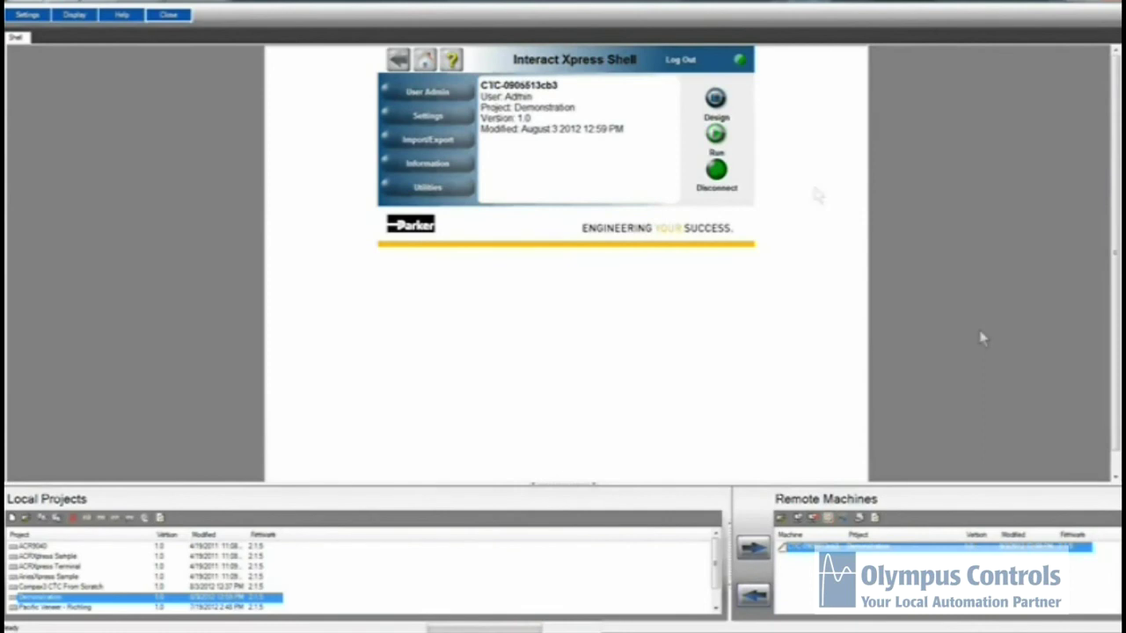
{"action": "left_click", "coordinate": [716, 135]}
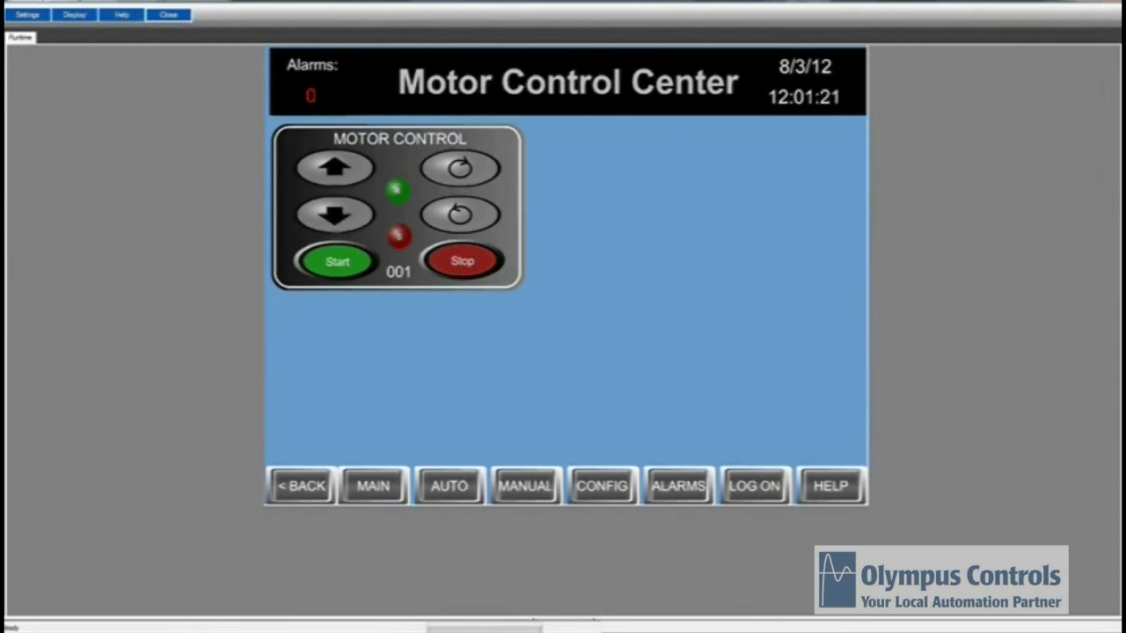
{"action": "key", "text": "alt+Tab"}
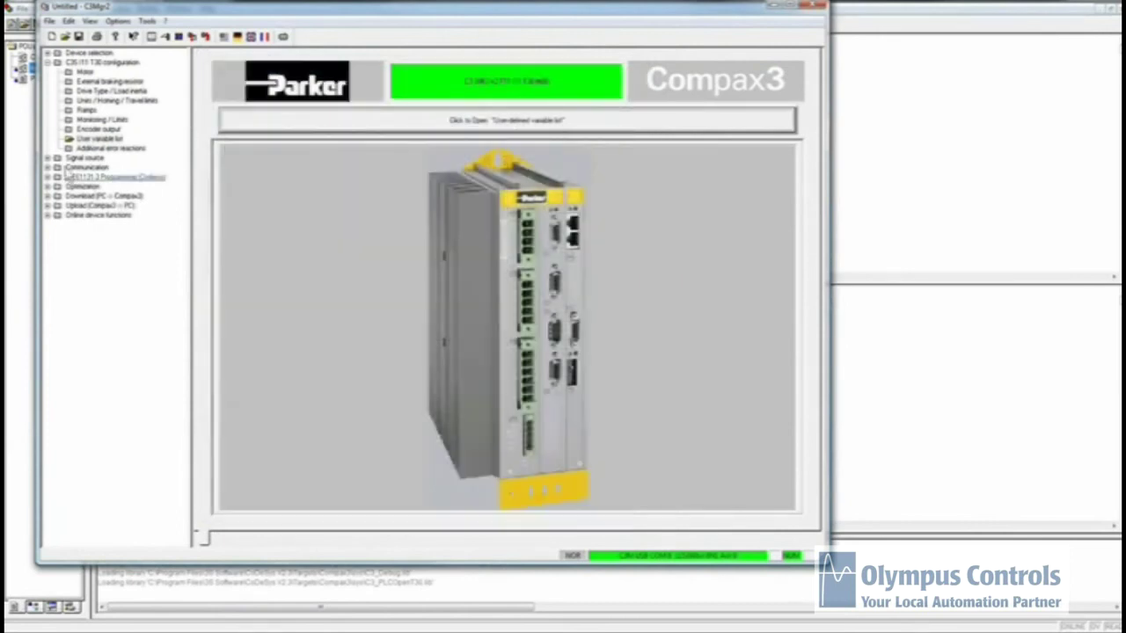
- Close the variable list and open the CoDeSys project under IEC61131-3 Programming
{"action": "left_click", "coordinate": [48, 177]}
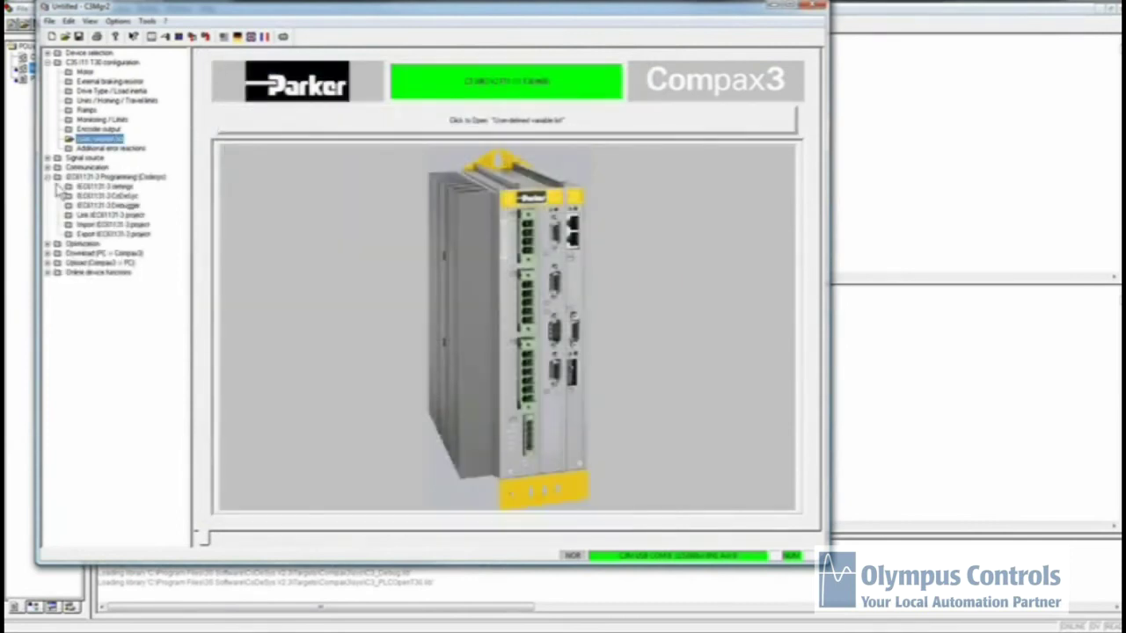
{"action": "left_click", "coordinate": [110, 206]}
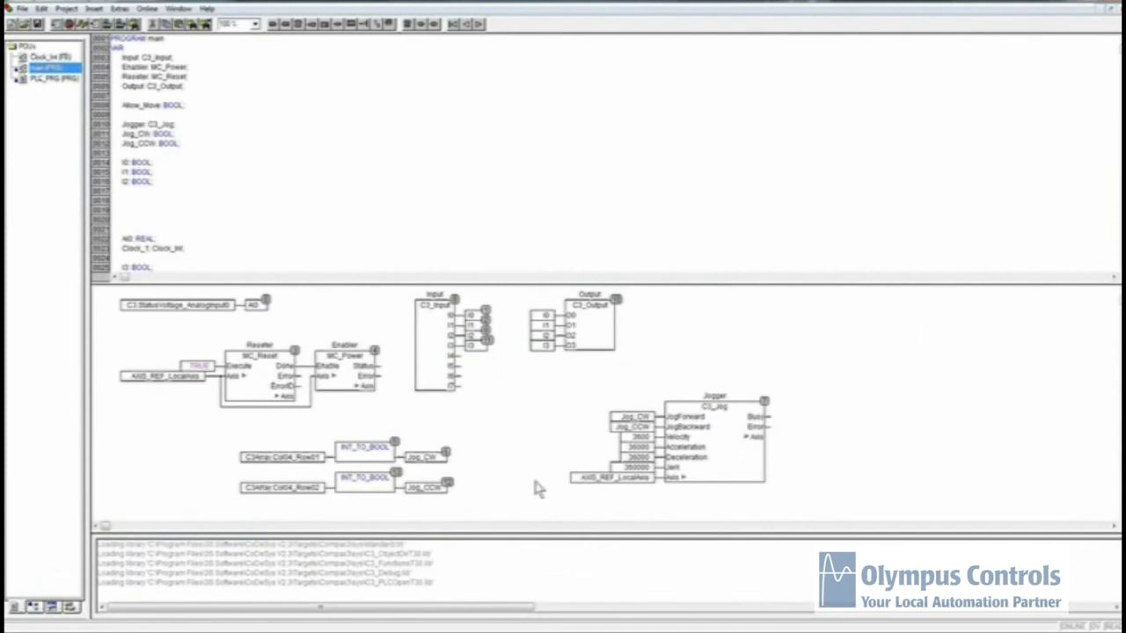
- Compile the jog program with F11, download it to the Compax3, and restart device control
{"action": "key", "text": "F11"}
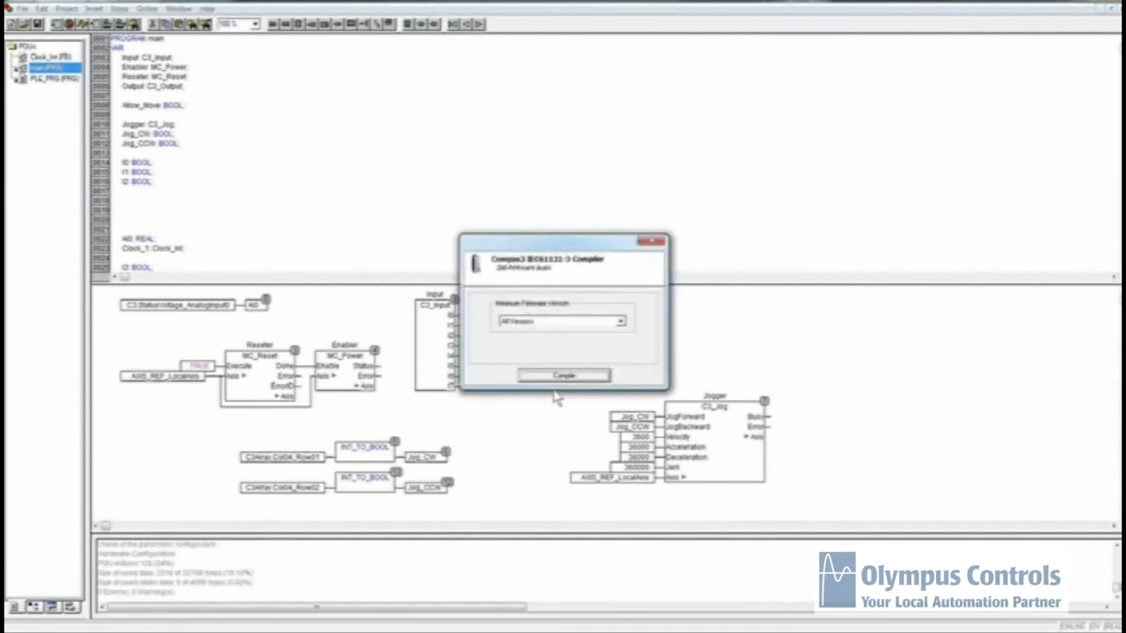
{"action": "left_click", "coordinate": [563, 376]}
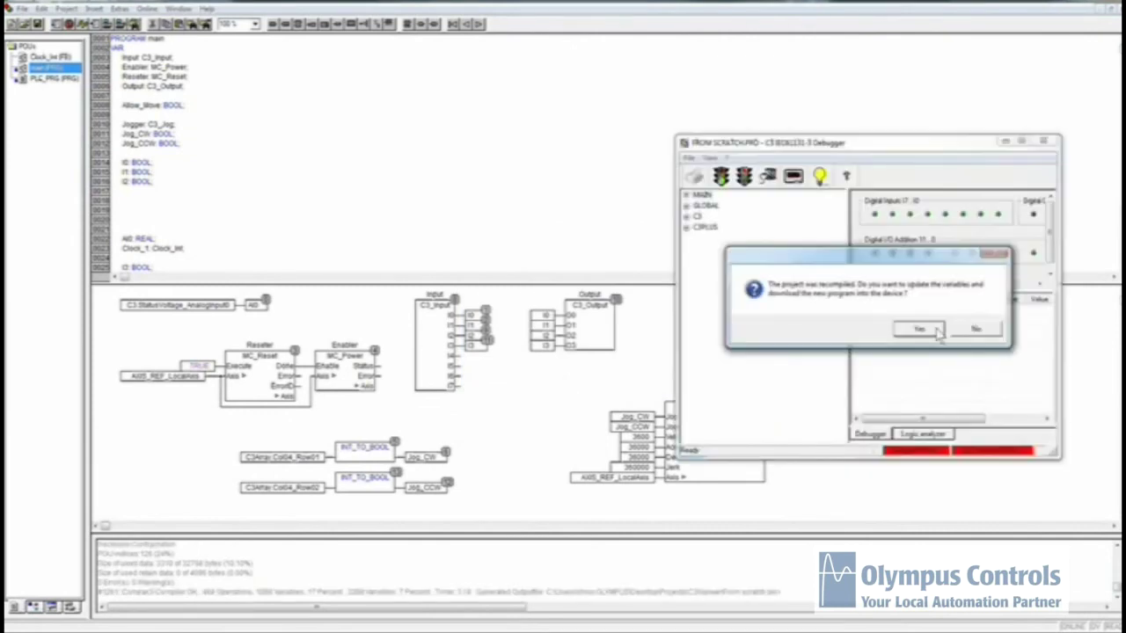
{"action": "left_click", "coordinate": [919, 330]}
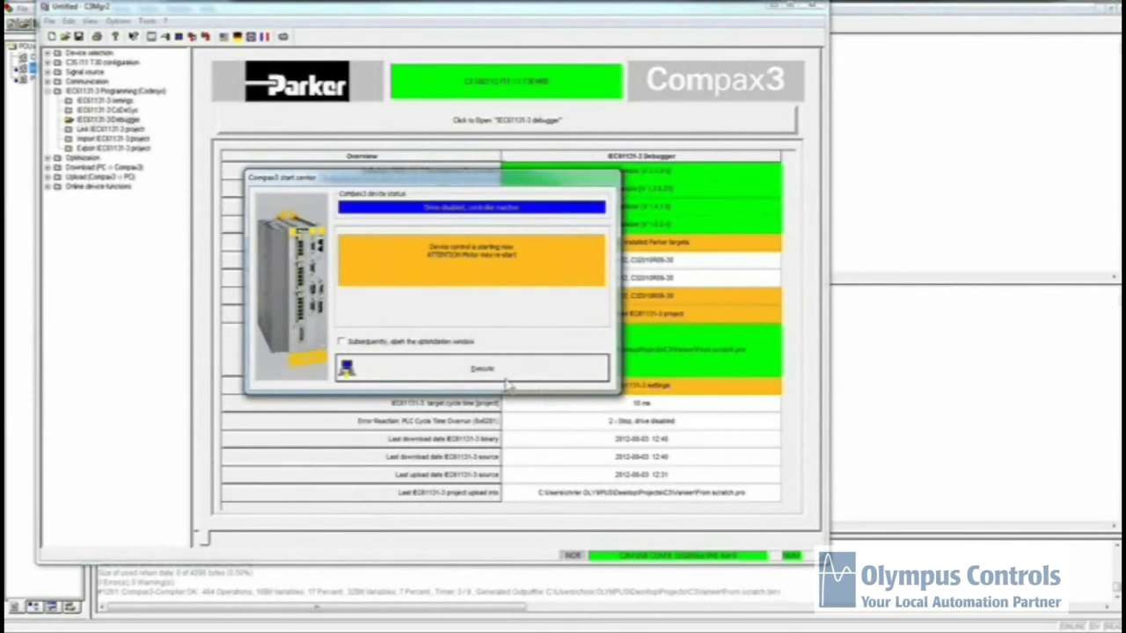
{"action": "left_click", "coordinate": [483, 369]}
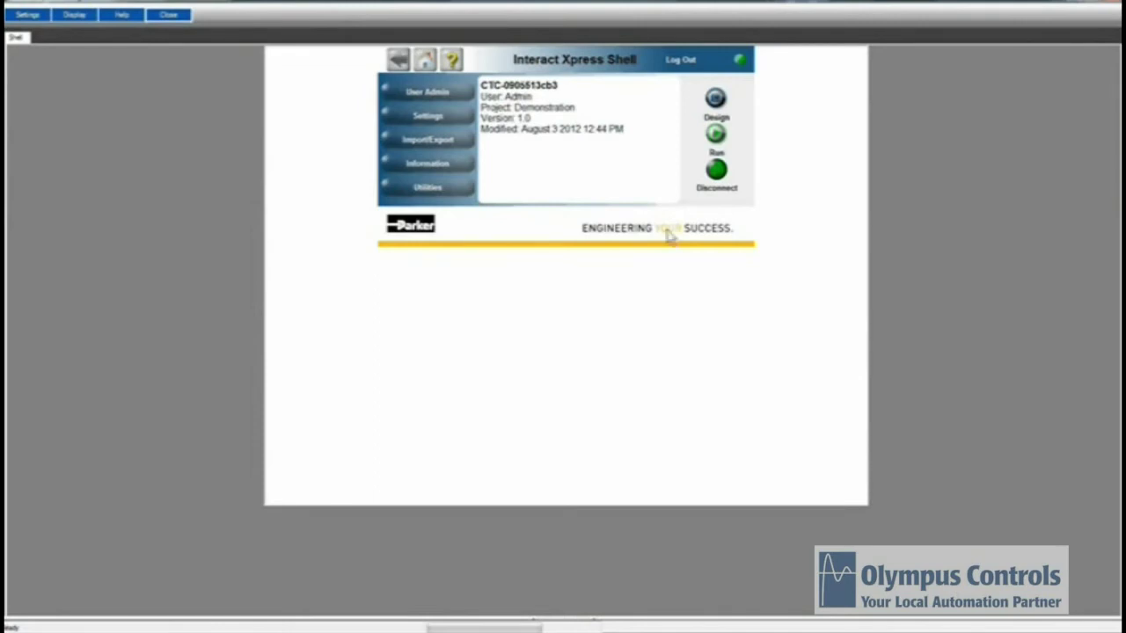
- Launch the Demonstration project's runtime from the Interact Xpress Shell
{"action": "left_click", "coordinate": [718, 137]}
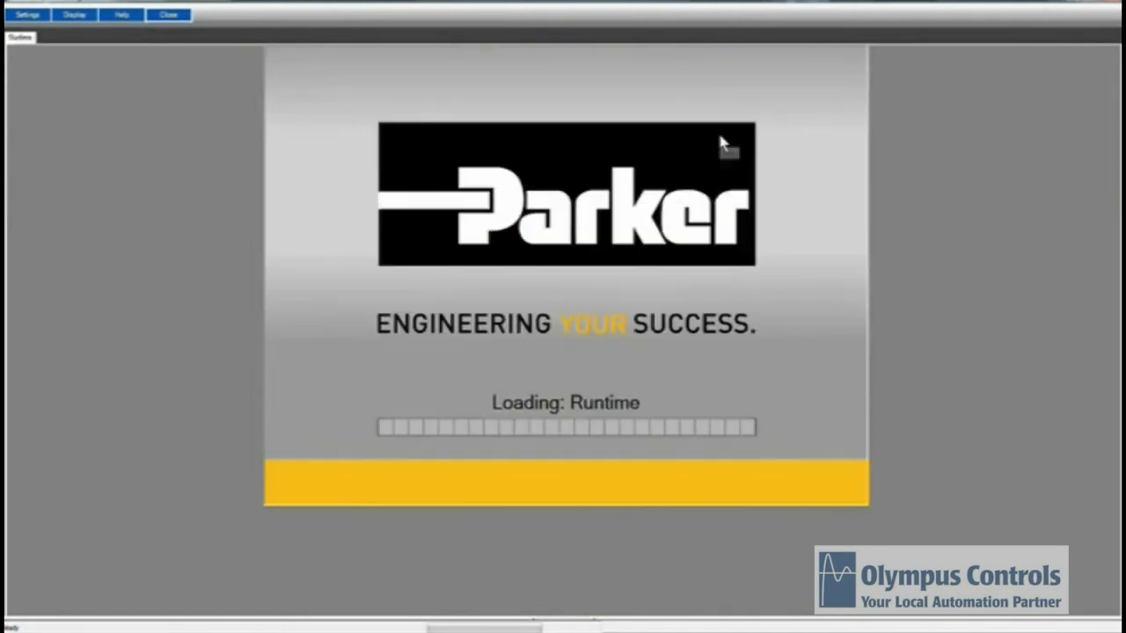